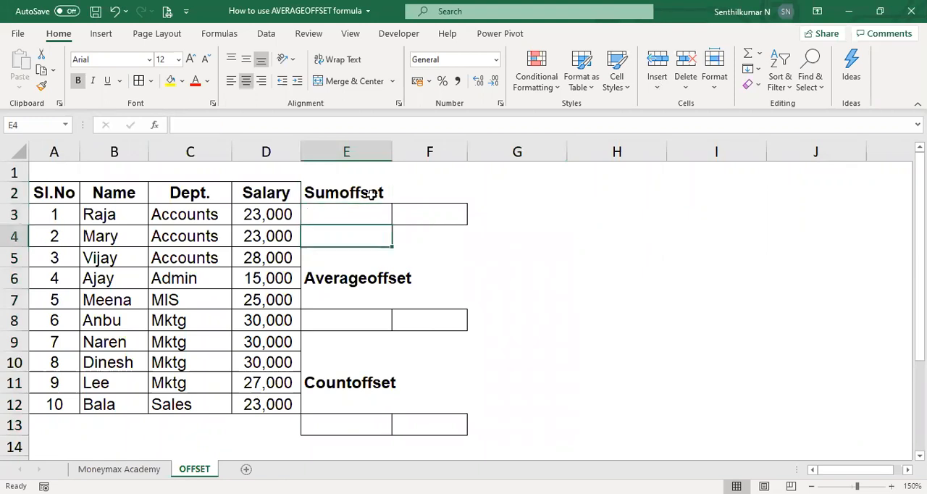
key(Down)
key(Down)
key(Down)
key(Down)
key(Down)
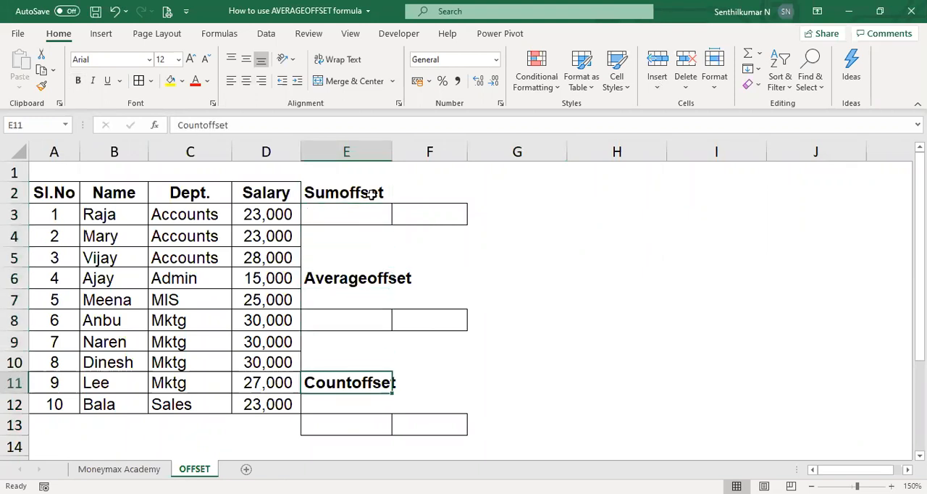
key(Up)
key(Up)
key(Up)
key(Up)
key(Up)
key(Up)
key(Up)
key(Up)
key(Up)
key(Up)
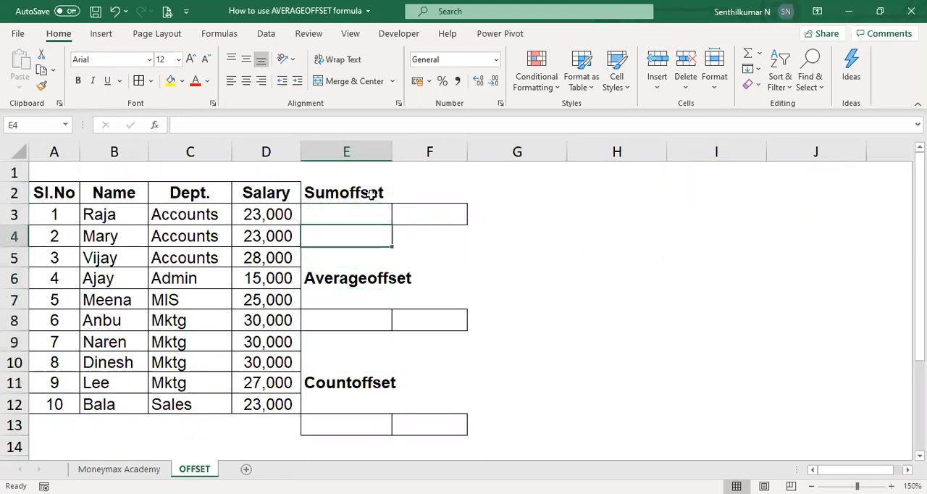
key(Down)
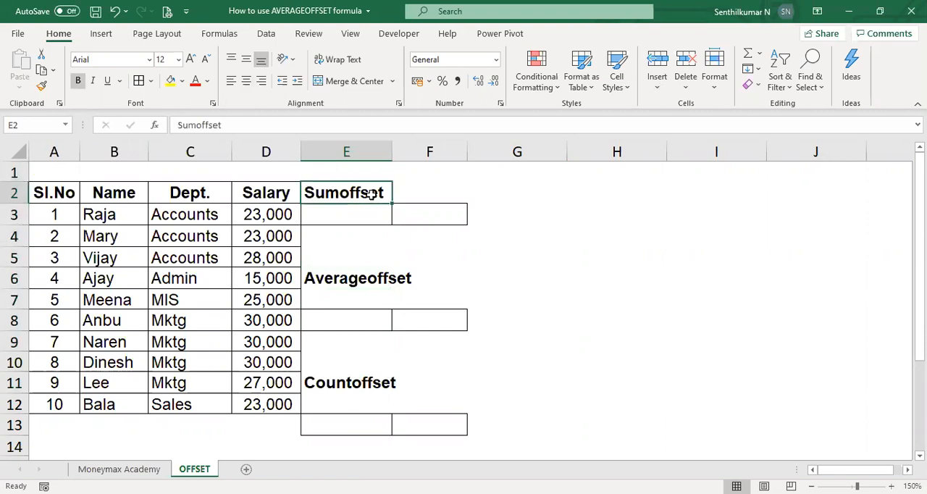
Start an OFFSET formula in cell H2 with the Name header B2 as the reference.
key(Right)
key(Right)
key(Right)
key(Right)
key(Left)
text(=)
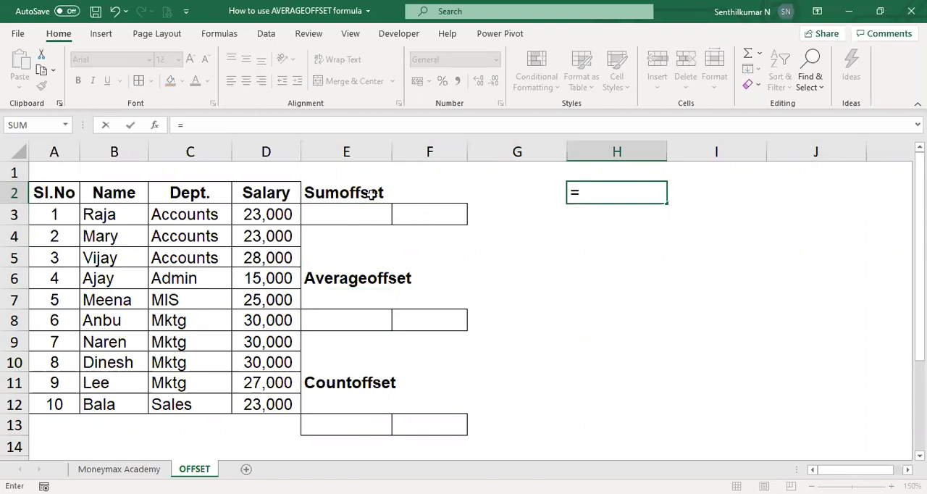
text(offset)
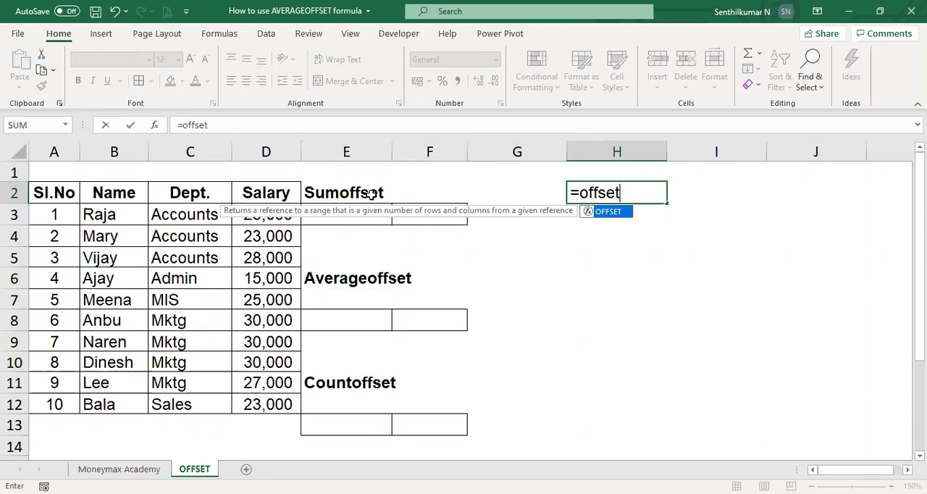
key(Tab)
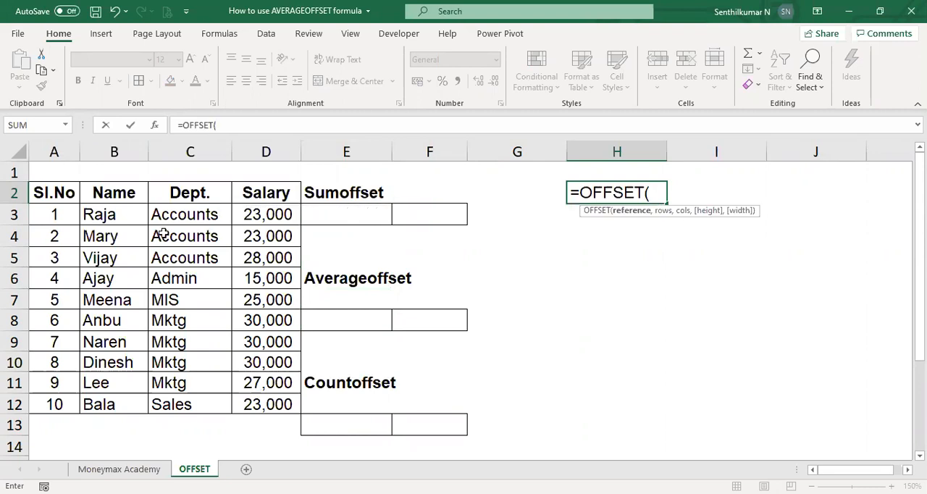
click(132, 197)
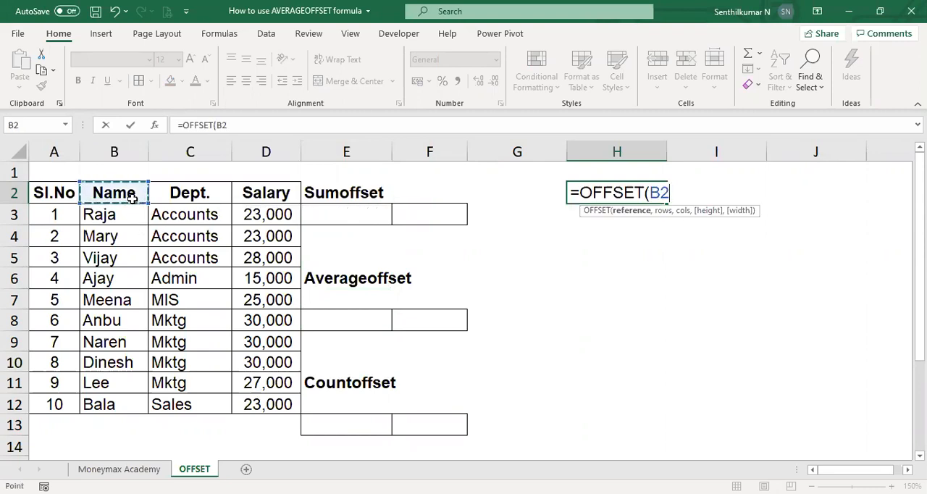
text(,)
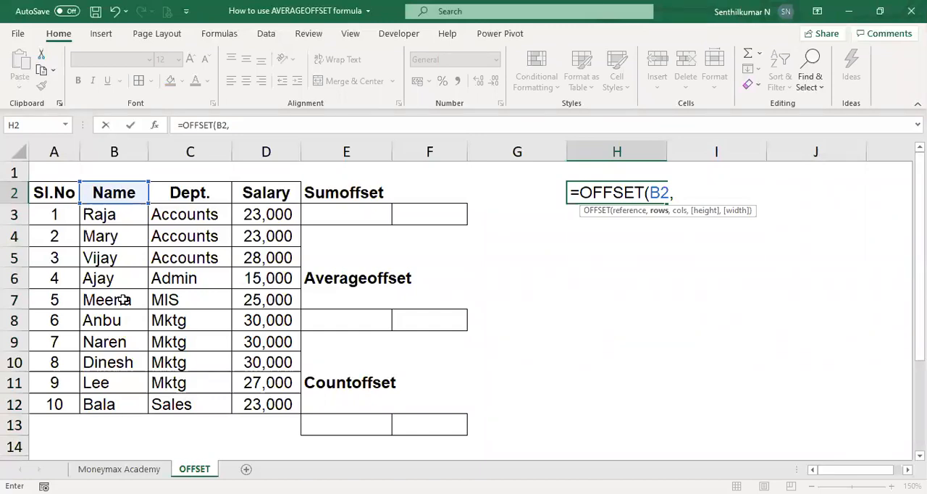
text(5,2)
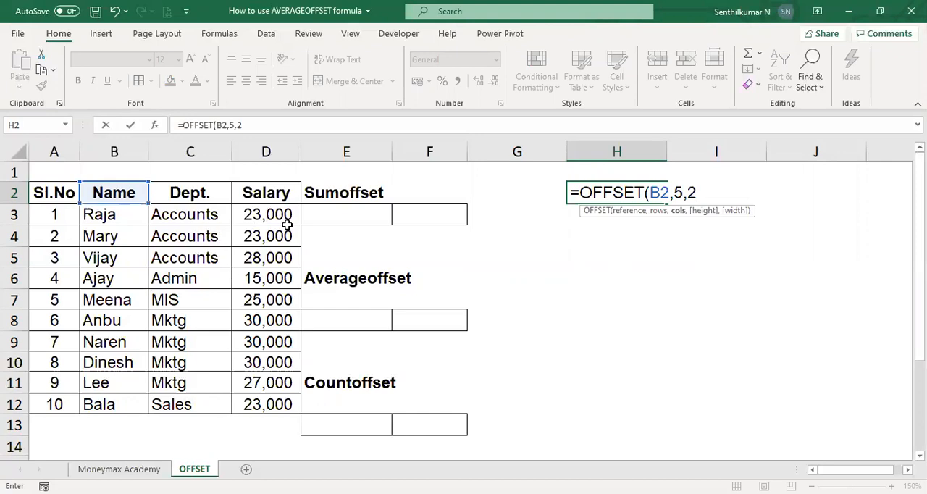
Complete the H2 formula with 5 rows and 1 column as =OFFSET(B2,5,1).
key(BackSpace)
text(1))
key(Return)
key(Up)
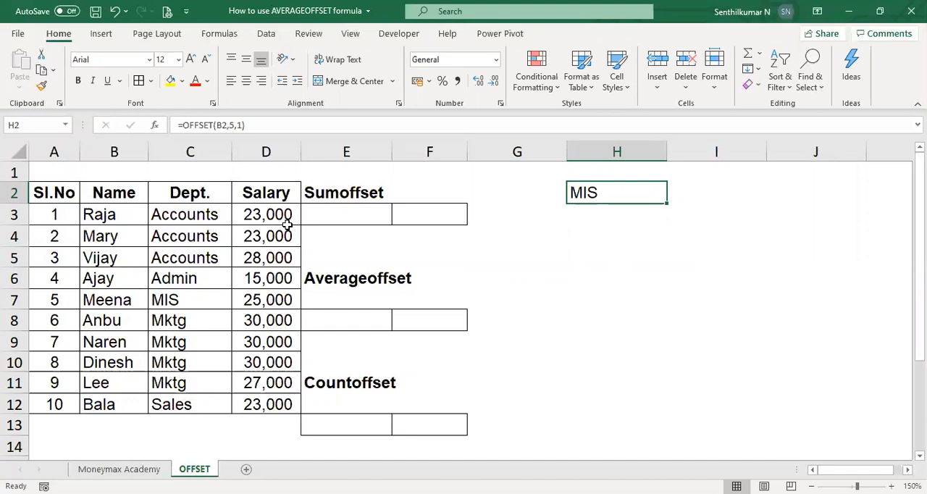
Clear the sample OFFSET formula from cell H2.
key(Right)
key(Left)
key(Delete)
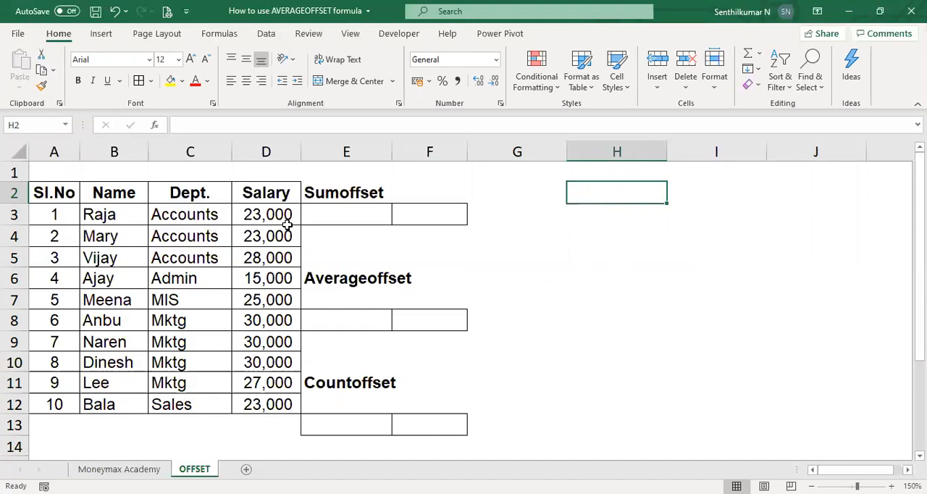
click(355, 217)
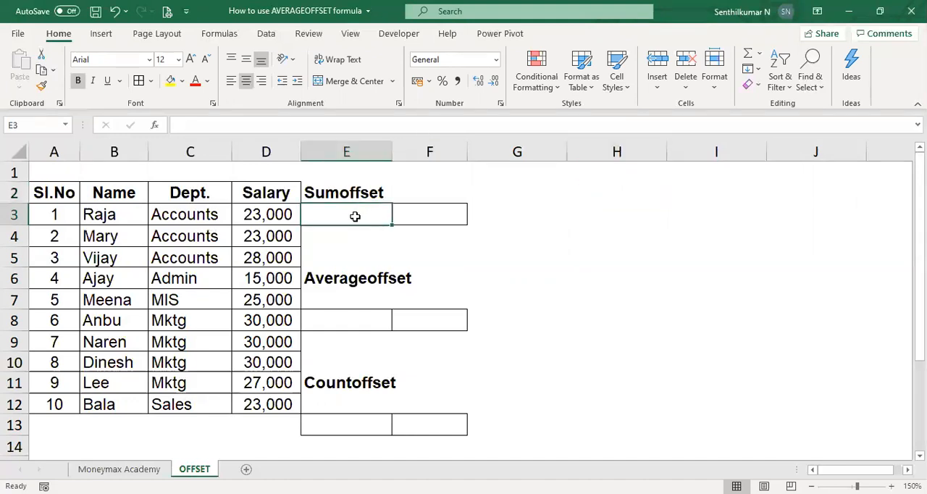
key(Down)
key(Down)
key(Down)
key(Down)
key(Down)
key(Down)
key(Down)
key(Down)
key(Down)
key(Up)
key(Up)
key(Up)
key(Up)
key(Up)
key(Up)
key(Up)
key(Up)
key(Up)
key(Up)
key(Down)
key(Right)
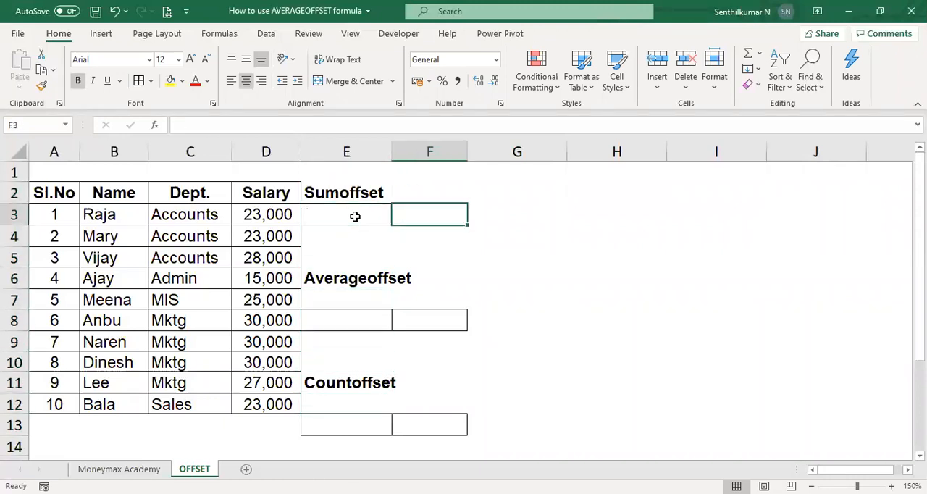
text(=)
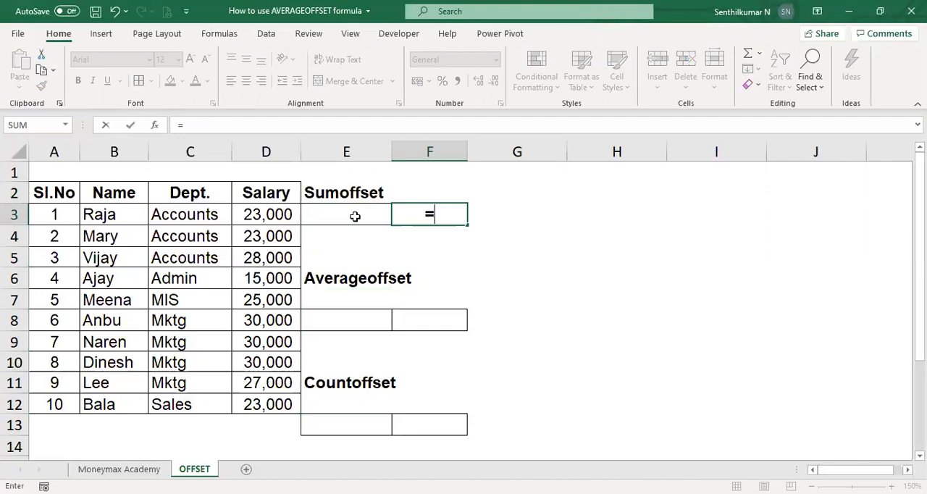
key(Escape)
Highlight the three Accounts rows, B3:D5, with a yellow fill.
click(123, 215)
key(shift+Right)
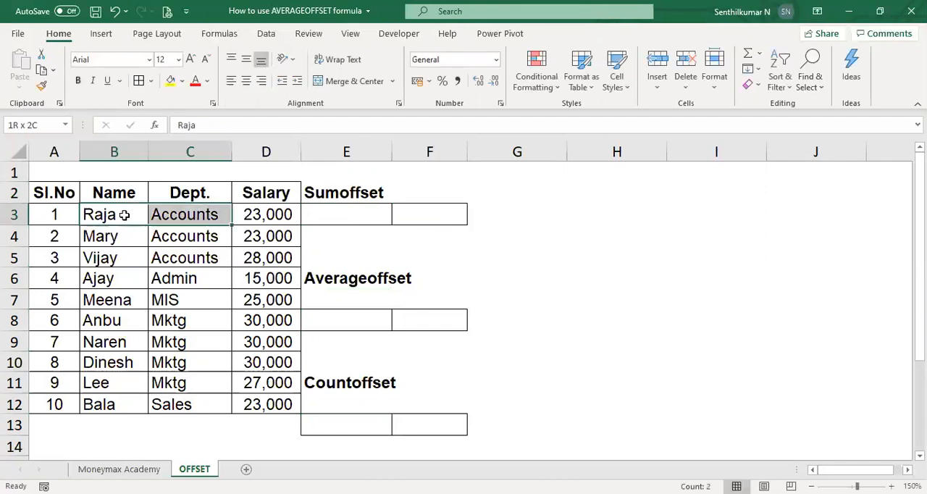
key(shift+Right)
key(shift+Down)
key(shift+Down)
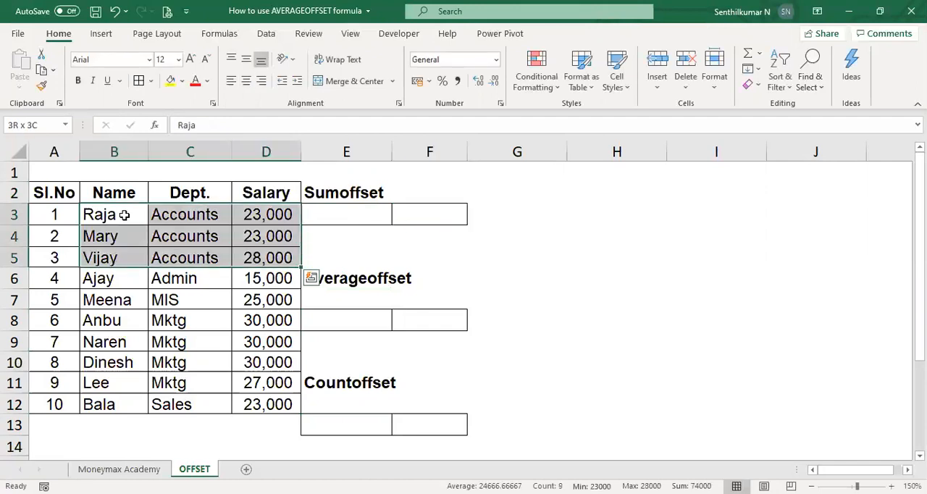
click(170, 85)
Select the Accounts salaries in D3:D5 to review their total.
key(Right)
key(Right)
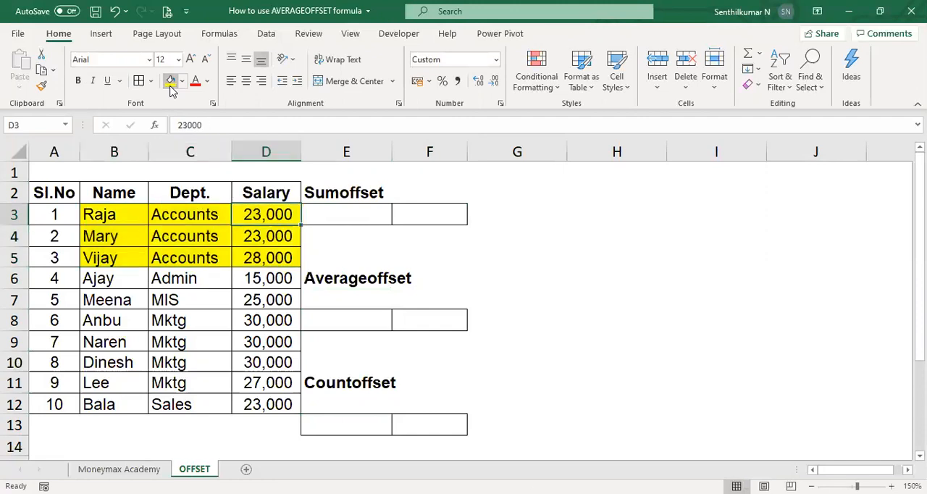
key(shift+Down)
key(shift+Down)
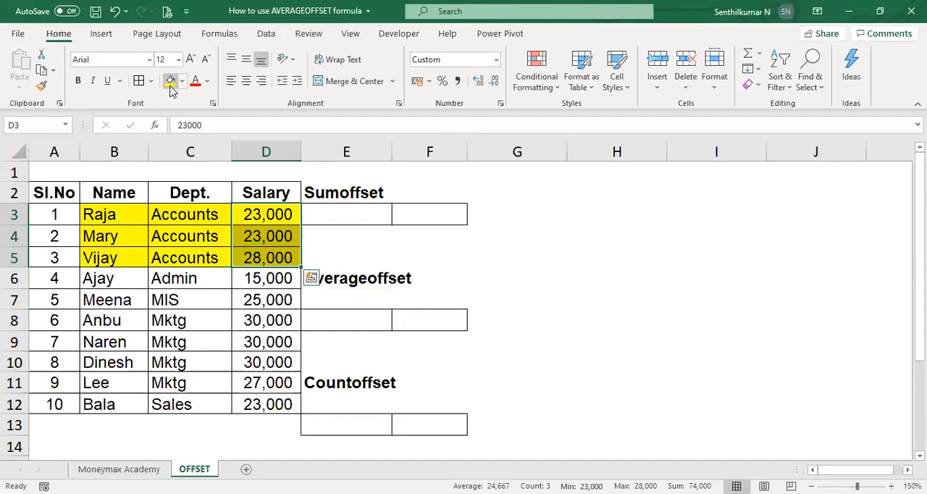
Start a SUM formula with a nested OFFSET in F3, using the Name header B2 as the reference.
key(Right)
key(Right)
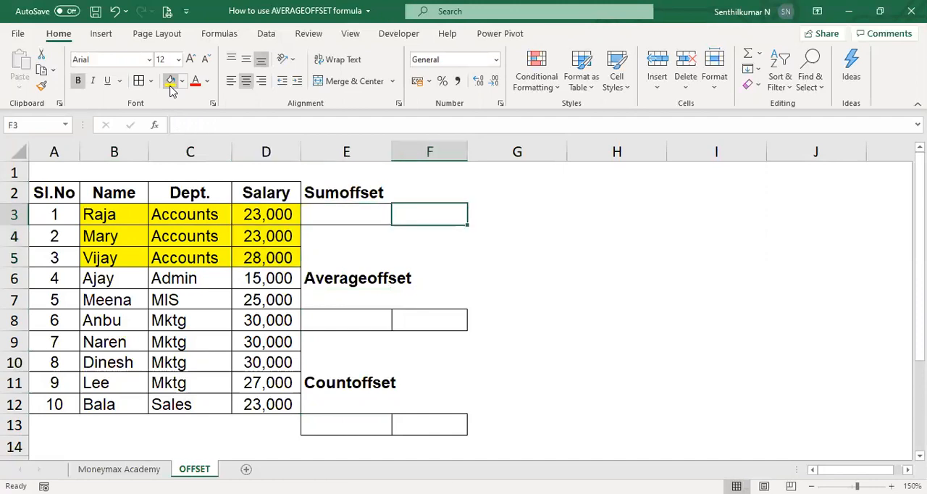
text(=)
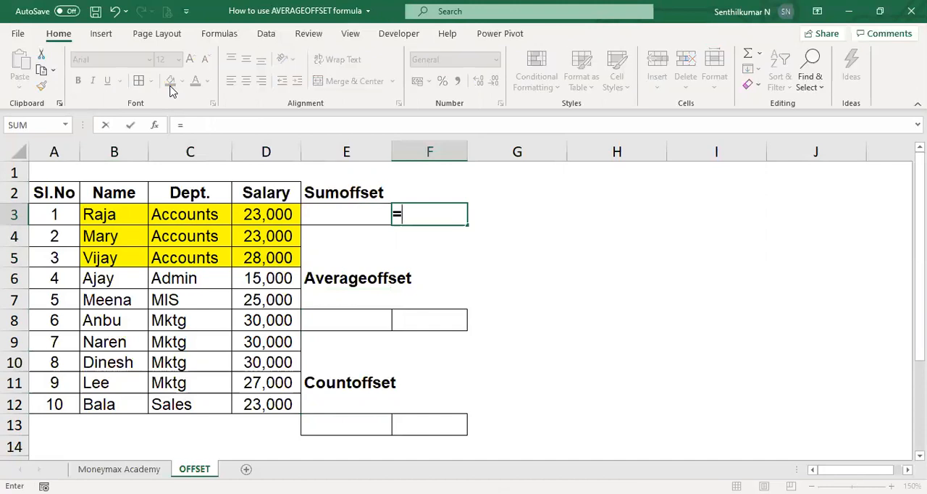
text(SUM()
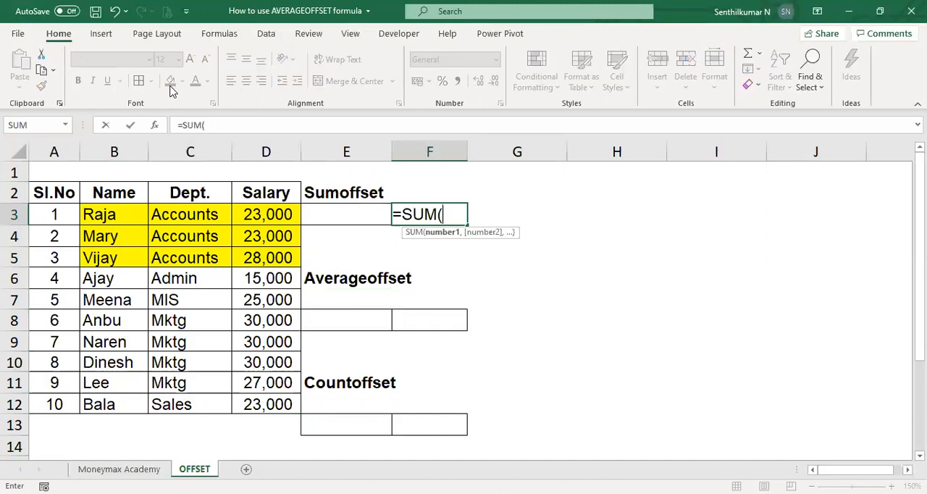
text(OFFSET()
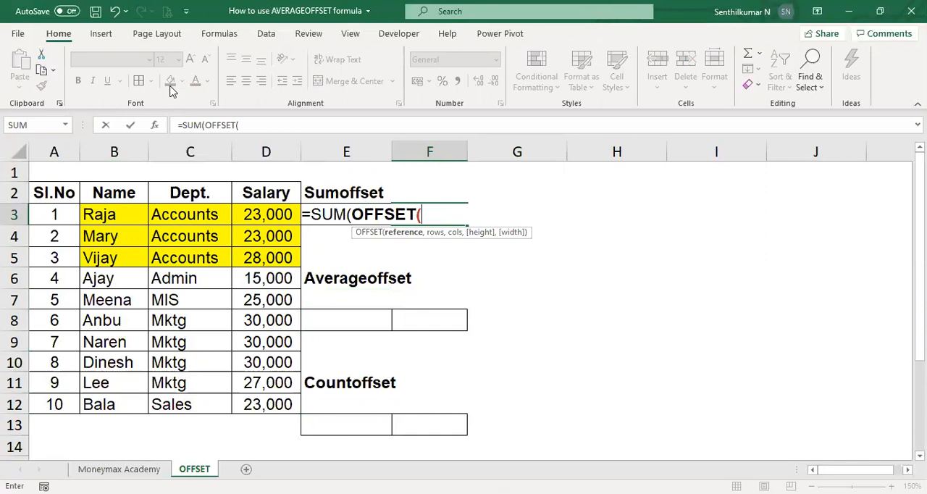
click(99, 192)
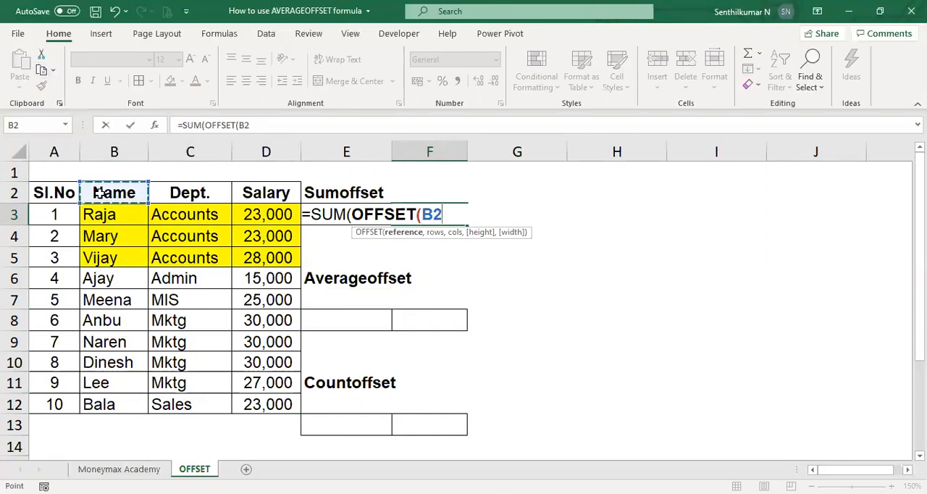
text(,)
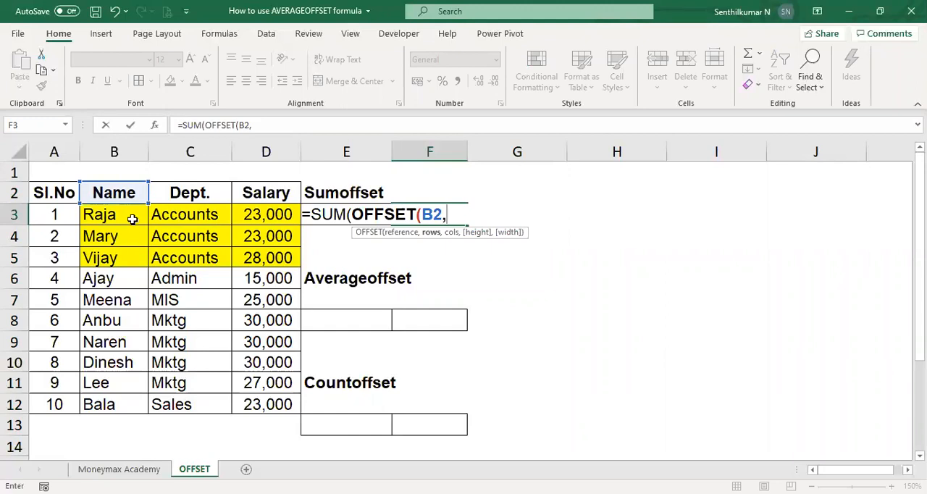
text(1,)
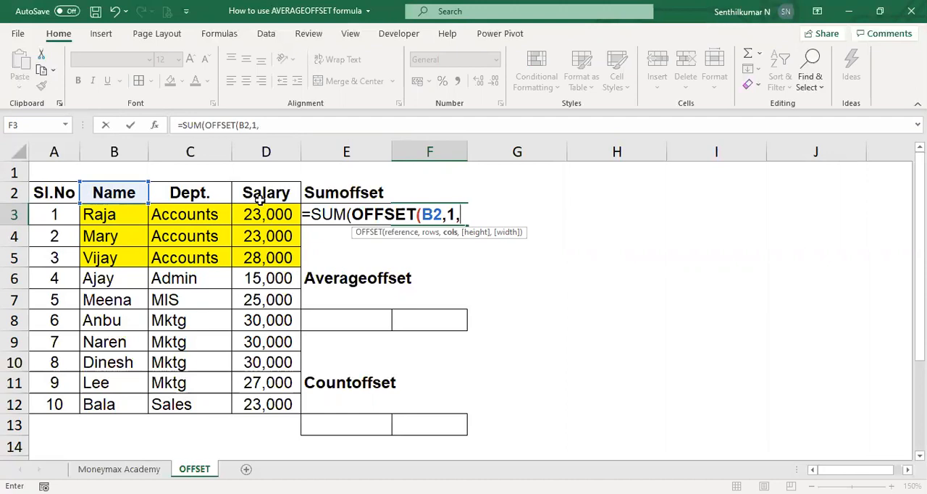
text(2,)
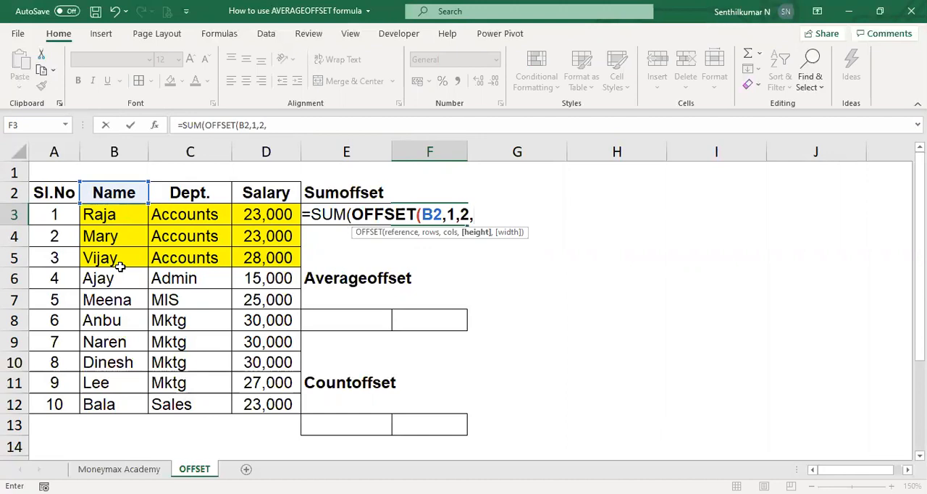
Complete the F3 formula with rows 1, columns 2, height 3 and width 2 as =SUM(OFFSET(B2,1,2,3,2)).
text(3,)
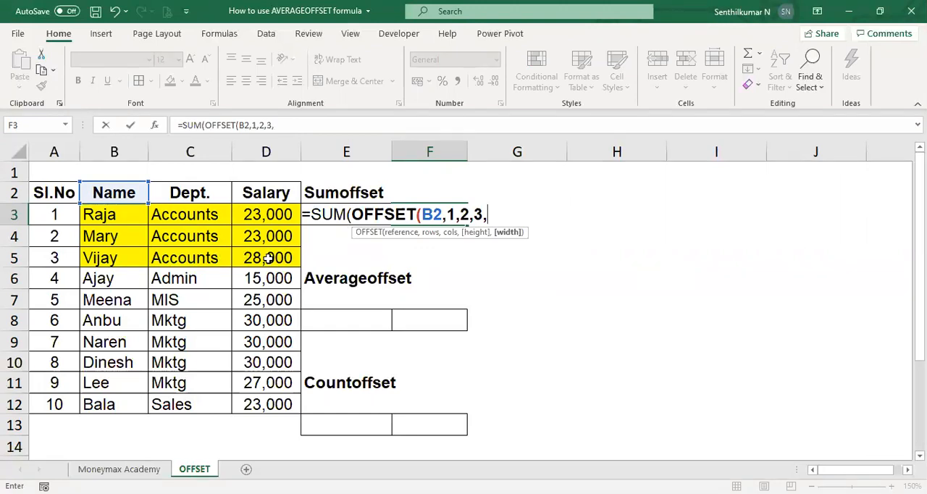
text(2)
text())
key(Return)
key(Up)
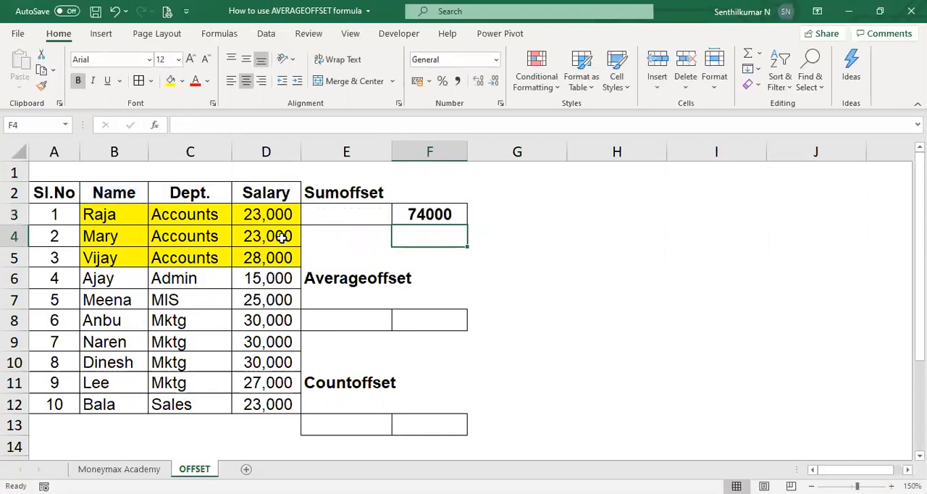
Display the formula of F3 as text in G3 using FORMULATEXT.
key(Right)
text(=)
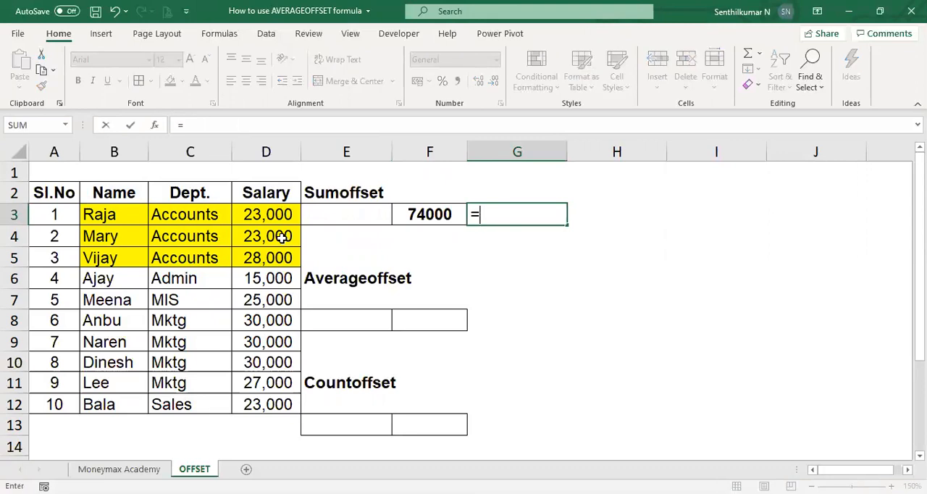
text(for)
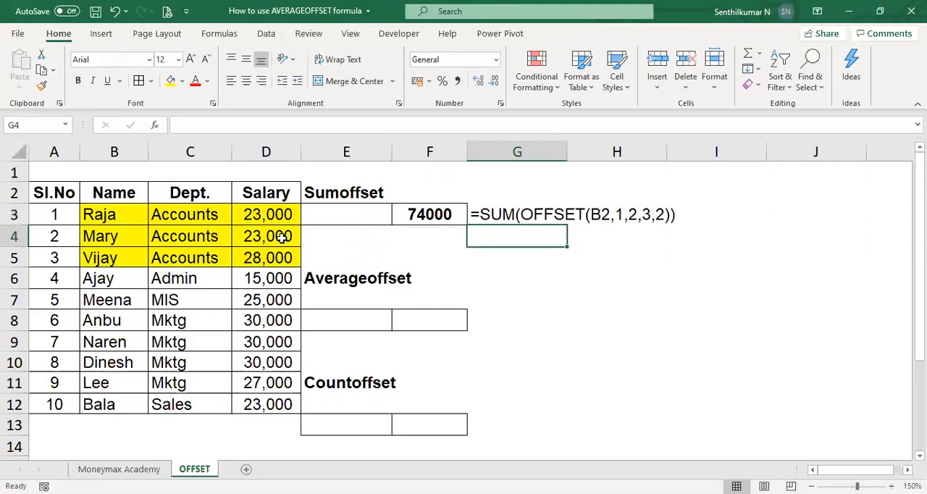
key(Up)
key(Left)
key(Left)
key(Down)
key(Down)
key(Down)
key(Down)
key(Down)
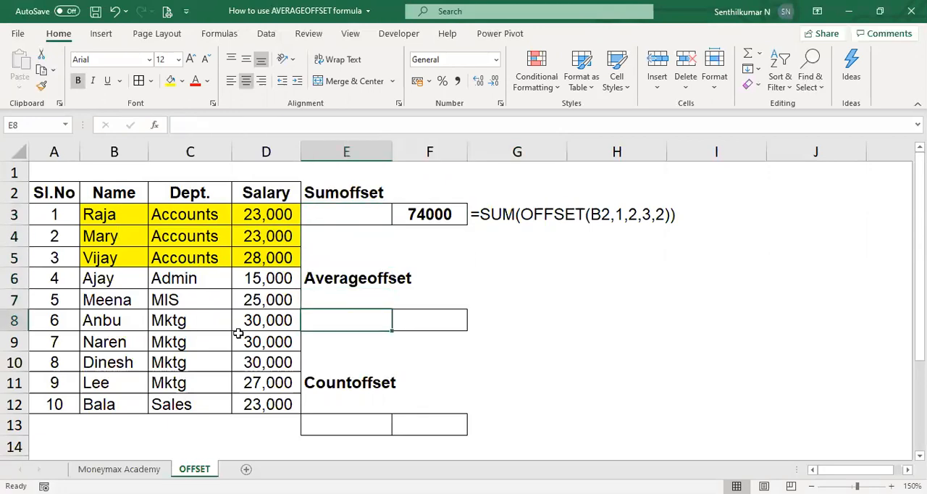
Highlight the four Mktg rows, B8:D11, with the standard light green fill and select E8 under Averageoffset.
click(131, 322)
key(shift+Right)
key(shift+Right)
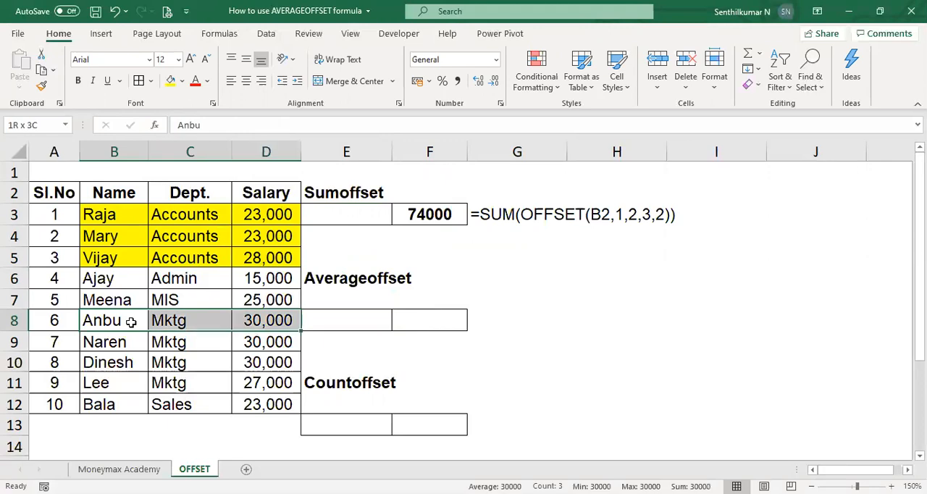
key(shift+Down)
key(shift+Down)
key(shift+Down)
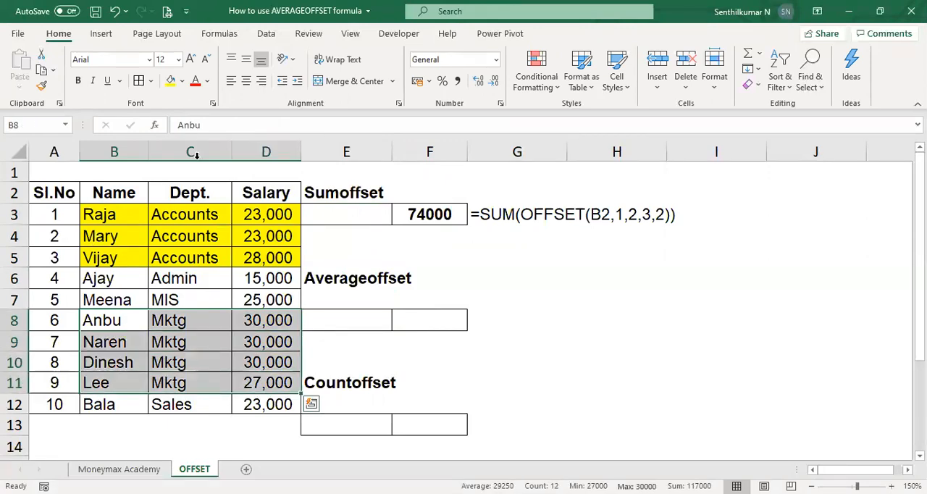
click(183, 81)
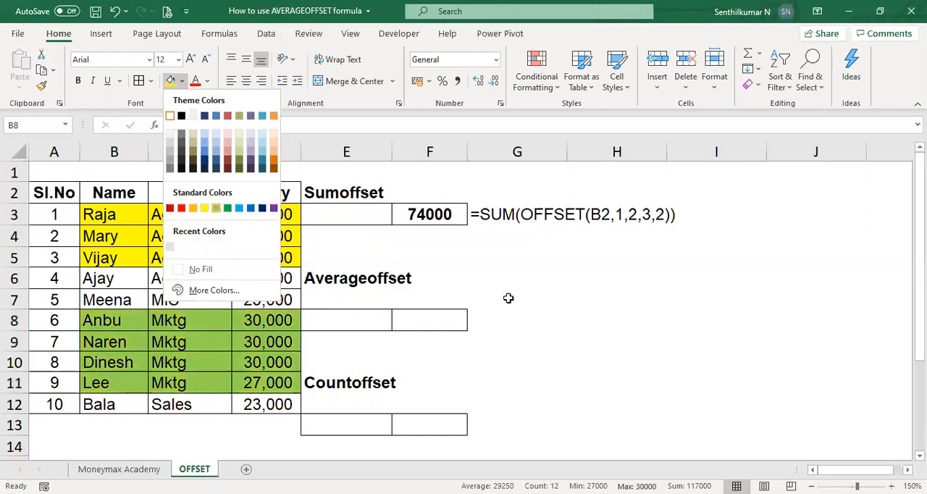
click(216, 211)
click(330, 324)
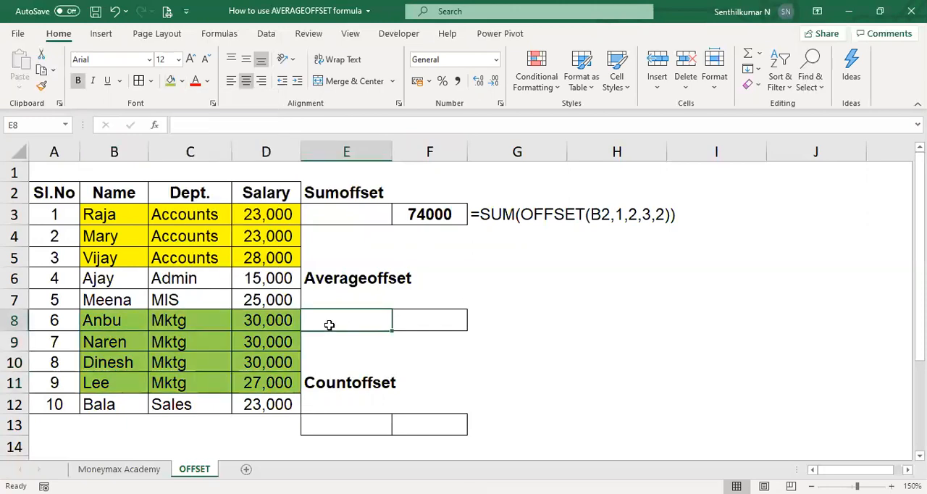
Select the four Mktg salaries, D8:D11, to check their average in the worksheet statistics.
click(133, 311)
key(Right)
key(Right)
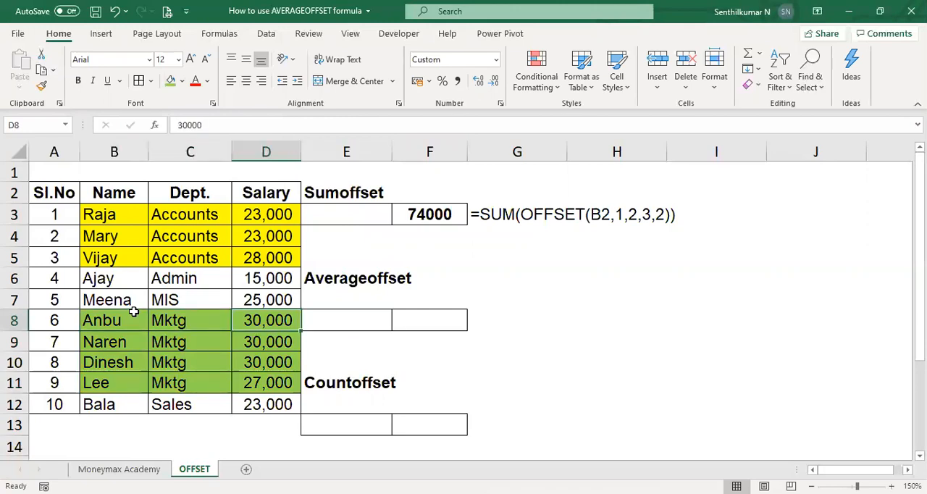
key(shift+Down)
key(shift+Down)
key(shift+Down)
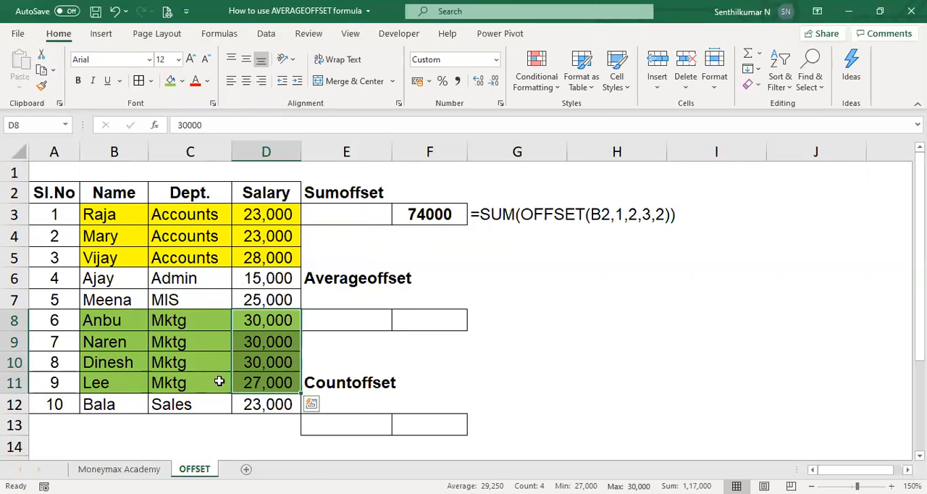
Change the first Accounts salary in D3 to 25000 and reselect the cell.
click(574, 253)
click(288, 221)
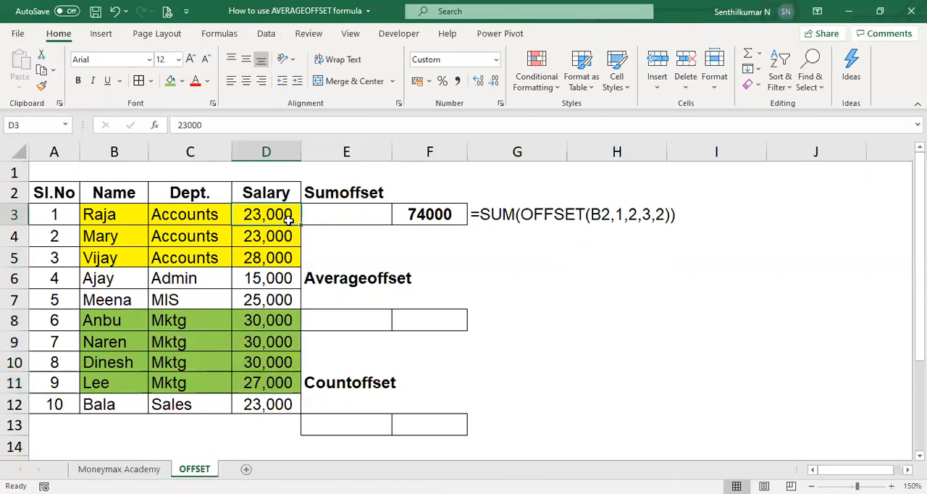
text(25000)
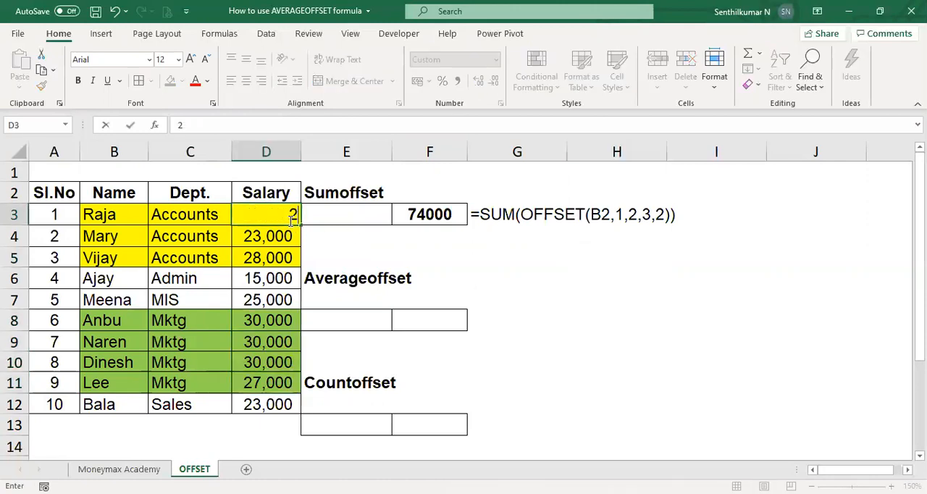
key(Tab)
key(Left)
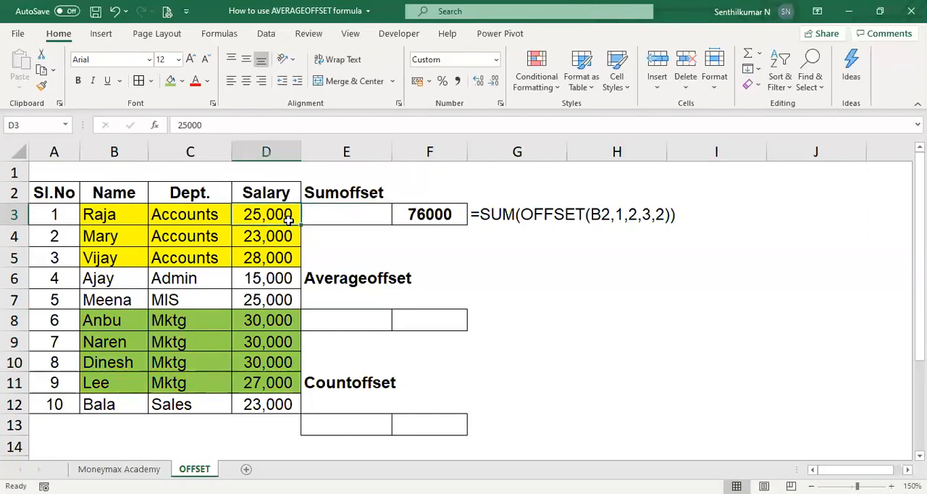
Change the second Accounts salary in D4 to 26000.
key(Down)
key(F2)
key(Escape)
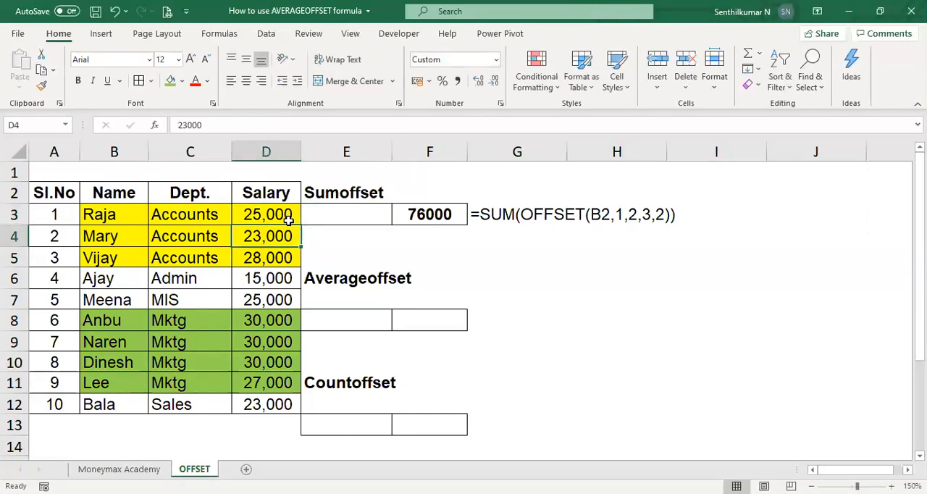
text(26000)
key(Tab)
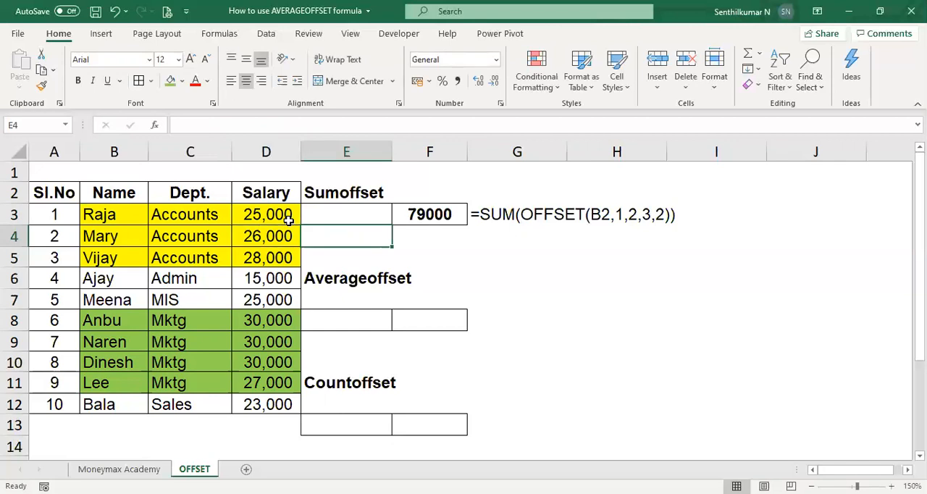
Start an AVERAGE formula with a nested OFFSET in F8, using the Name header B2 as the reference.
key(Right)
key(Down)
key(Down)
key(Down)
key(Down)
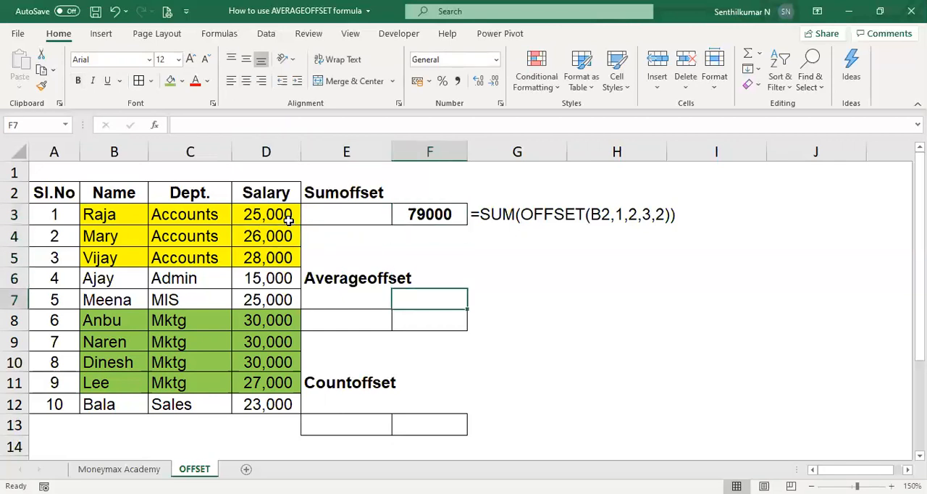
text(=a)
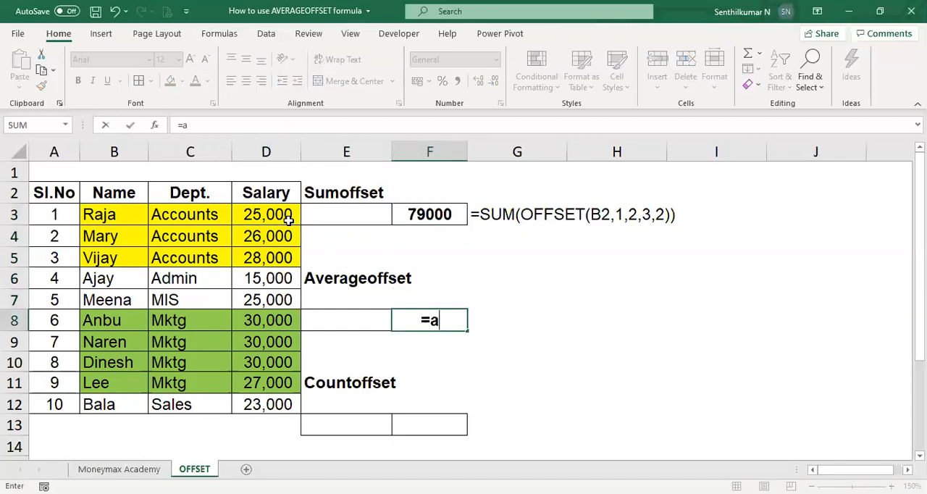
text(ver)
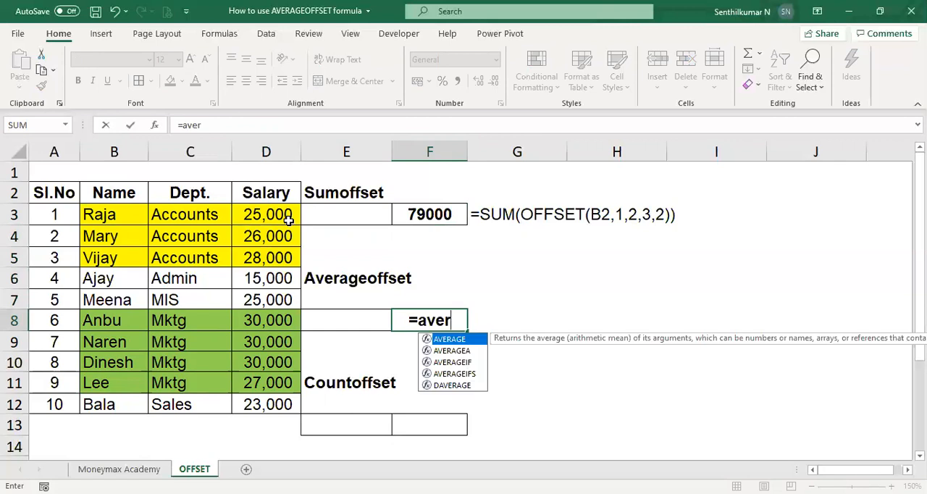
key(Tab)
text(offset)
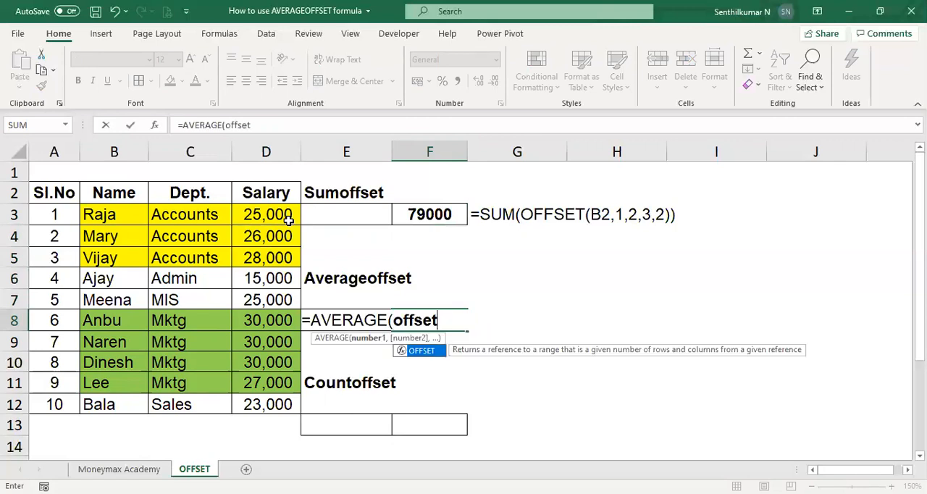
key(Tab)
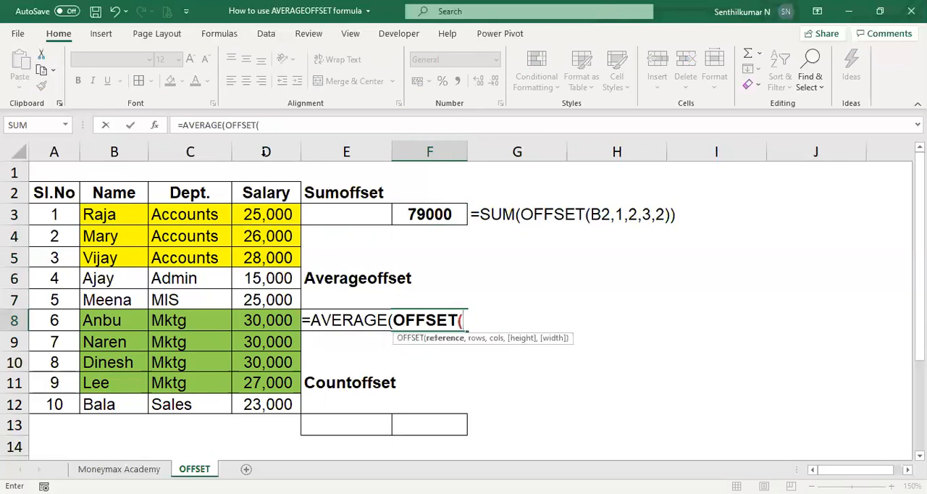
click(118, 191)
text(,)
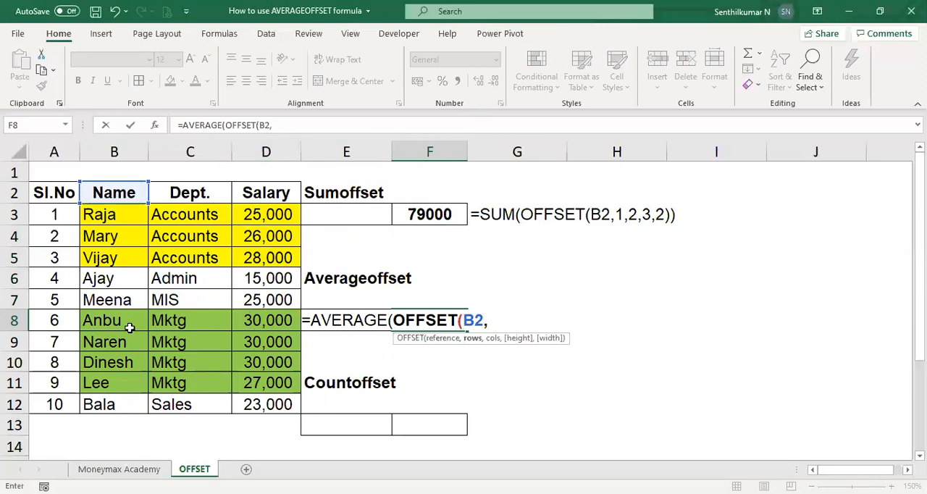
text(6,2)
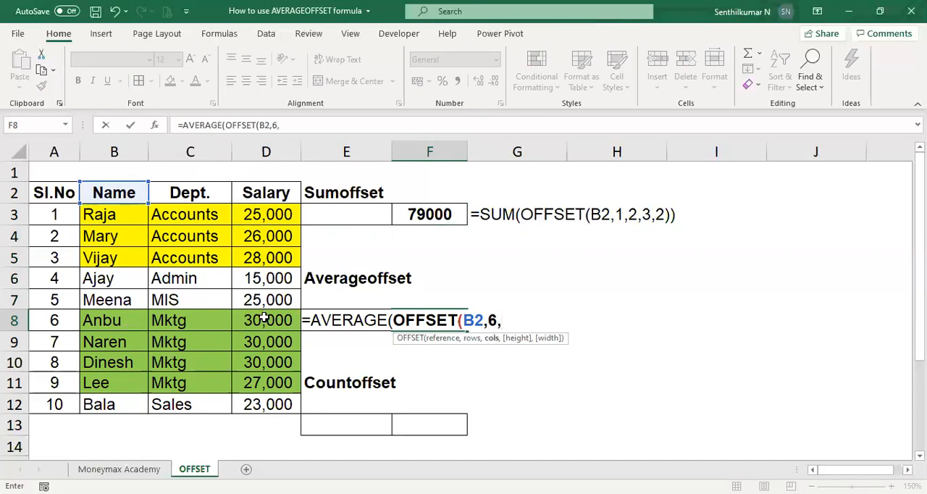
text(,)
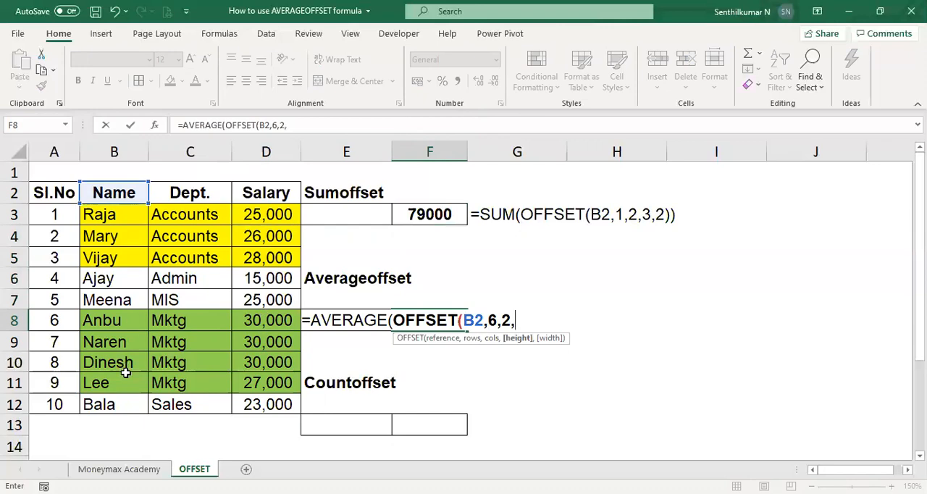
text(4,)
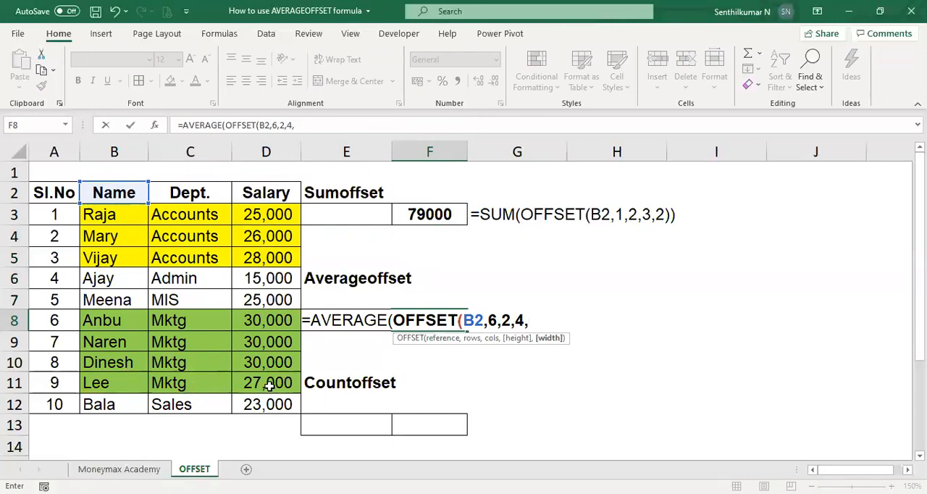
Complete the F8 formula with rows 6, columns 2, height 4 and width 2 as =AVERAGE(OFFSET(B2,6,2,4,2)).
text(2))
key(Return)
Copy the FORMULATEXT formula from G3 into G8 to display the formula of F8 as text.
key(Up)
key(Right)
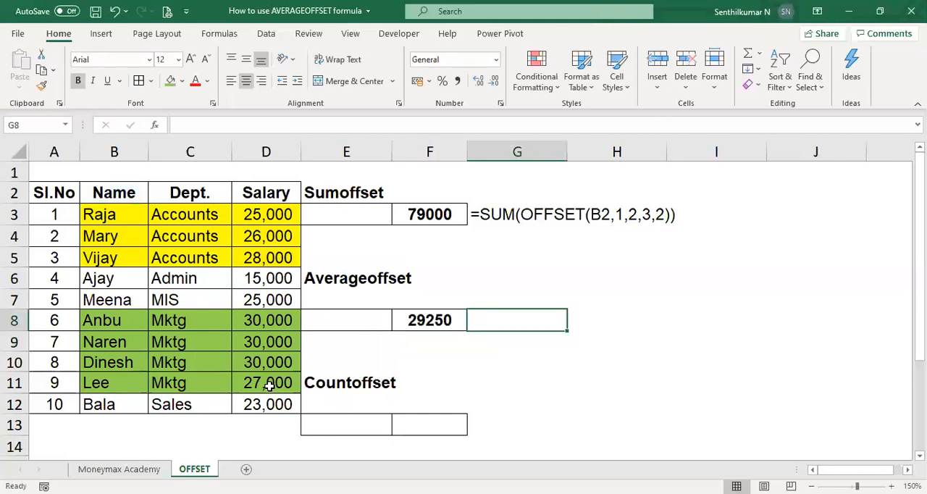
key(Up)
key(Up)
key(Up)
key(Up)
key(Up)
key(ctrl+c)
key(Down)
key(Down)
key(Down)
key(Down)
key(Down)
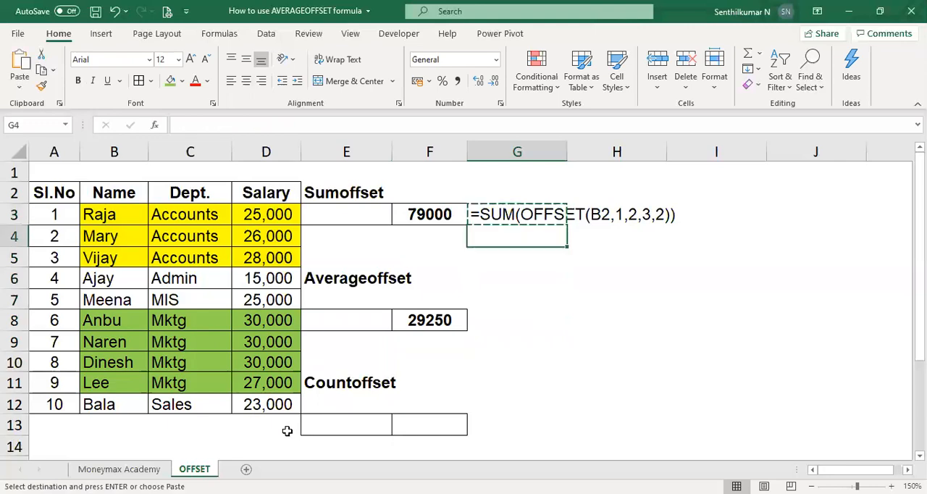
key(ctrl+v)
key(Escape)
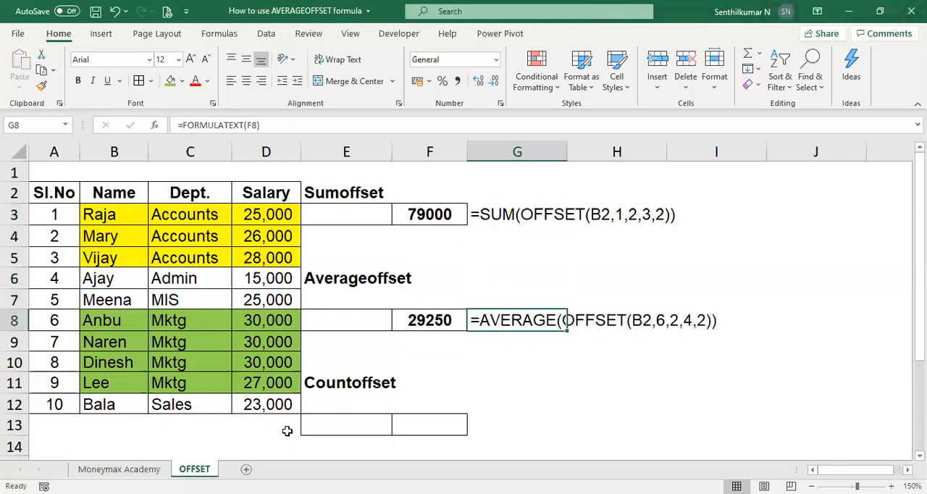
Review the displayed formula texts and the green Mktg rows, ending at F13 under Countoffset.
key(Up)
key(Up)
key(Up)
key(Up)
key(Up)
key(Down)
key(Down)
key(Down)
key(Down)
key(Down)
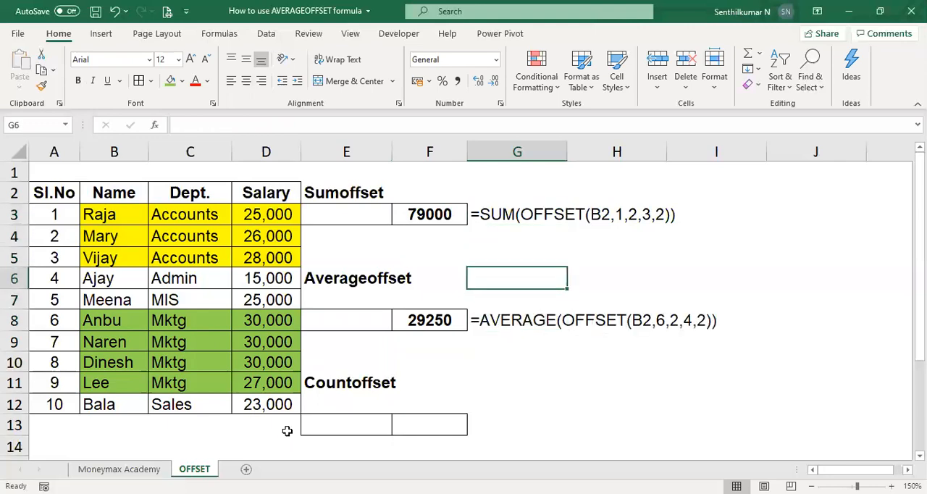
key(Left)
key(Left)
key(Left)
key(Left)
key(Left)
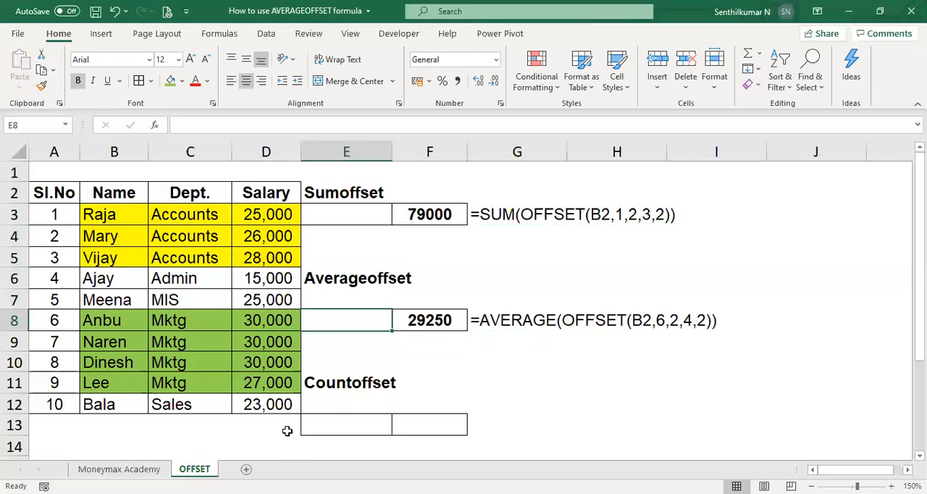
key(Right)
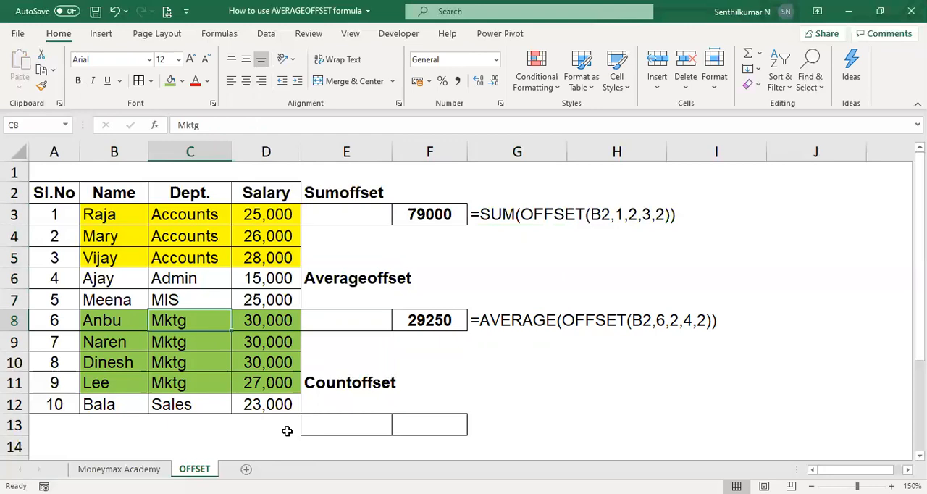
key(Right)
key(Down)
key(Down)
key(Down)
key(Down)
key(Down)
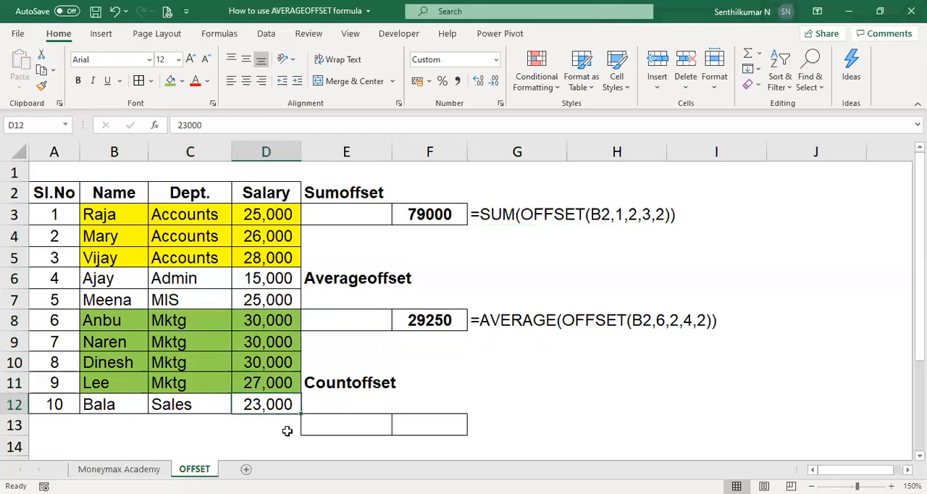
key(Right)
Start a COUNT formula with a nested OFFSET in F13, using the Name header B2 as the reference.
key(Right)
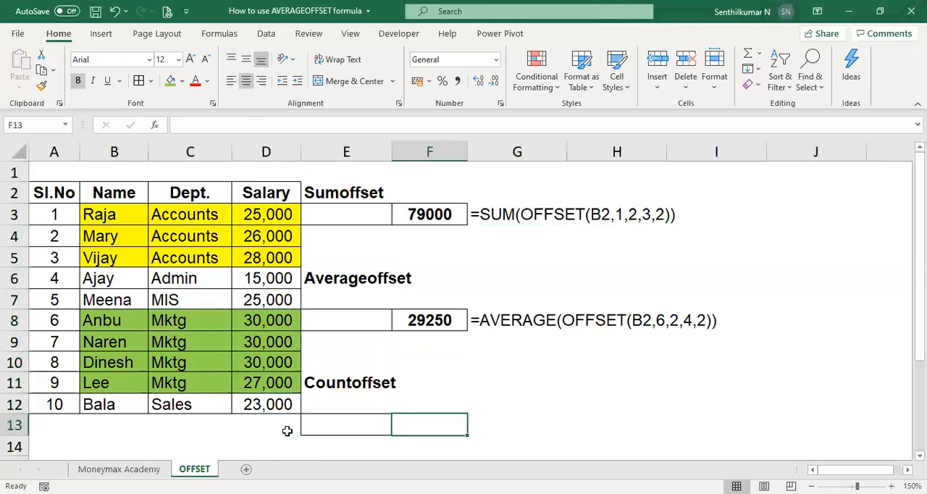
click(286, 429)
text(coun)
key(Escape)
key(Right)
key(Right)
text(=c)
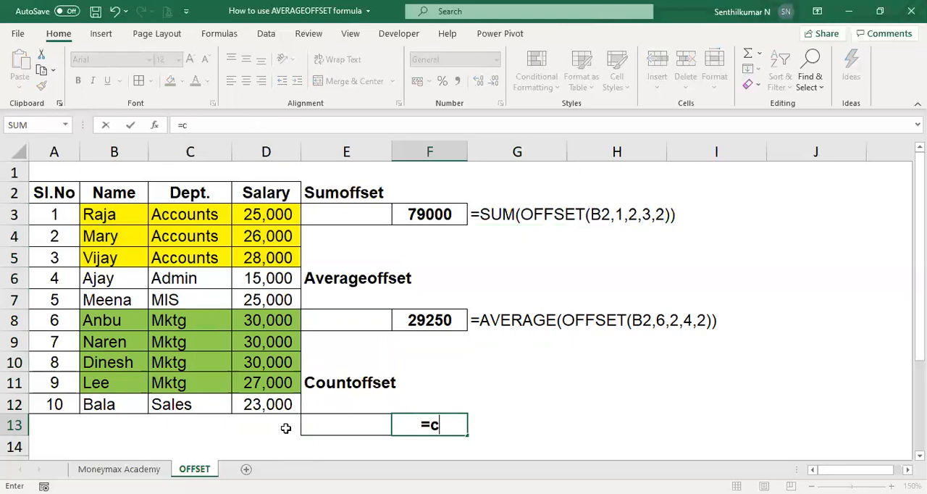
text(OUNT(OFFSET()
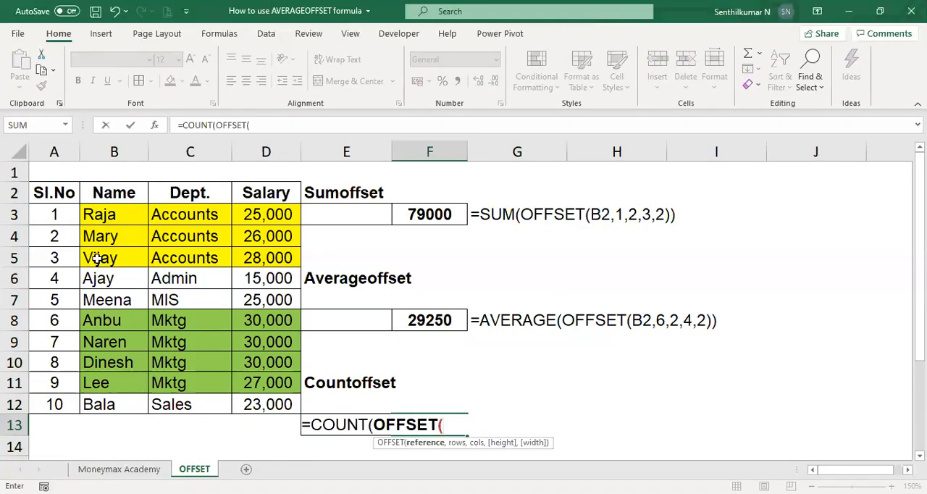
click(117, 195)
text(,)
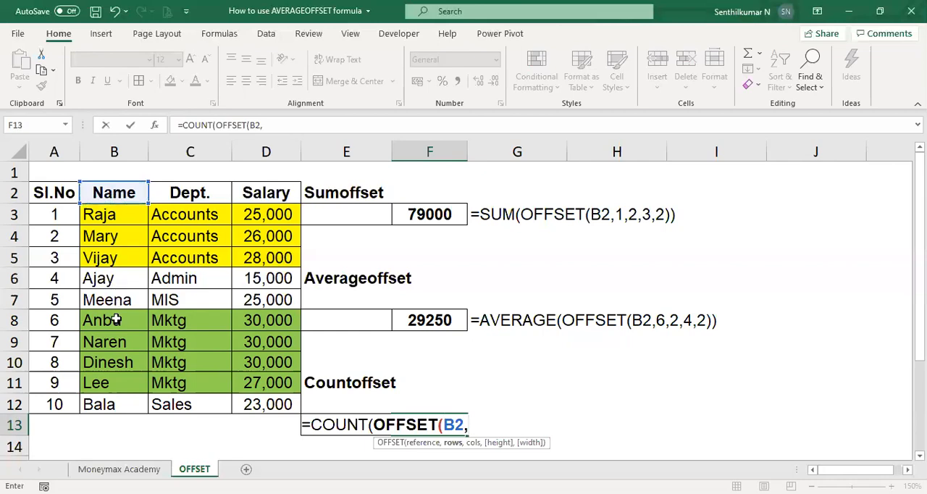
text(6,)
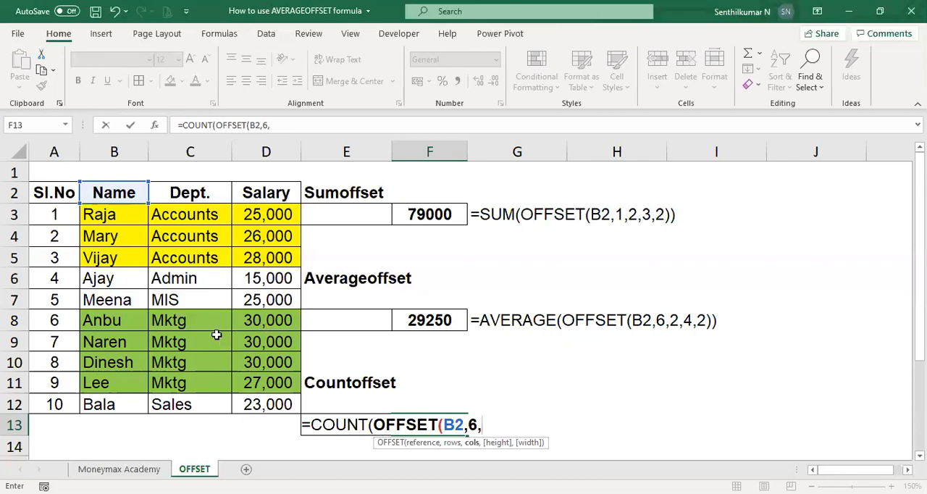
Complete the F13 formula with rows 6, columns 1, height 4 and width 1 as =COUNT(OFFSET(B2,6,1,4,1)).
text(1,)
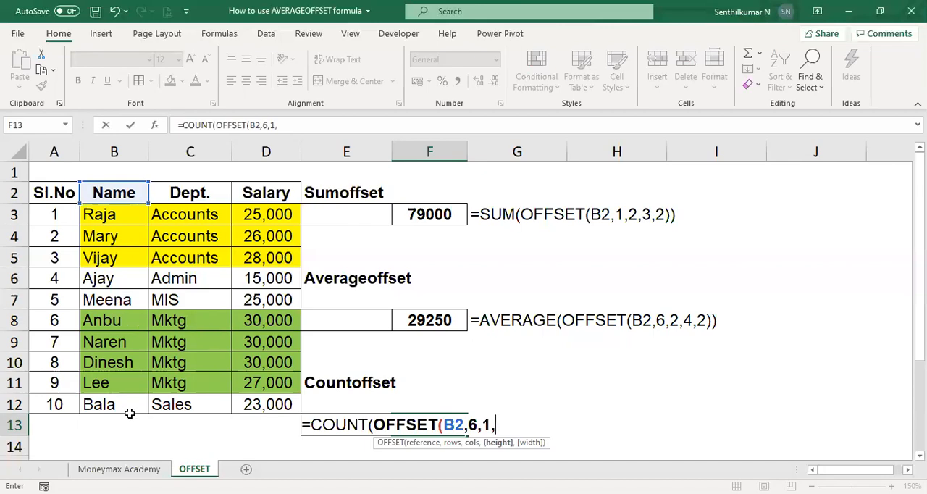
text(4,)
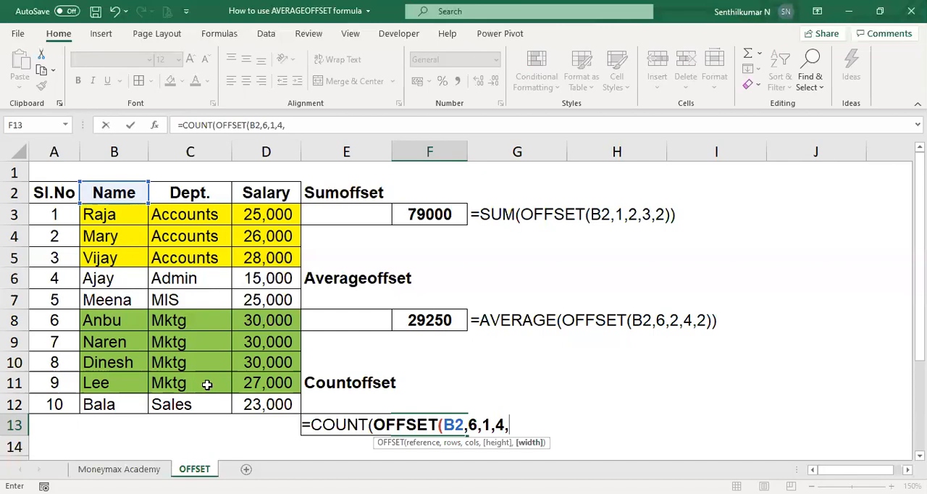
text(1)))
key(Return)
key(Up)
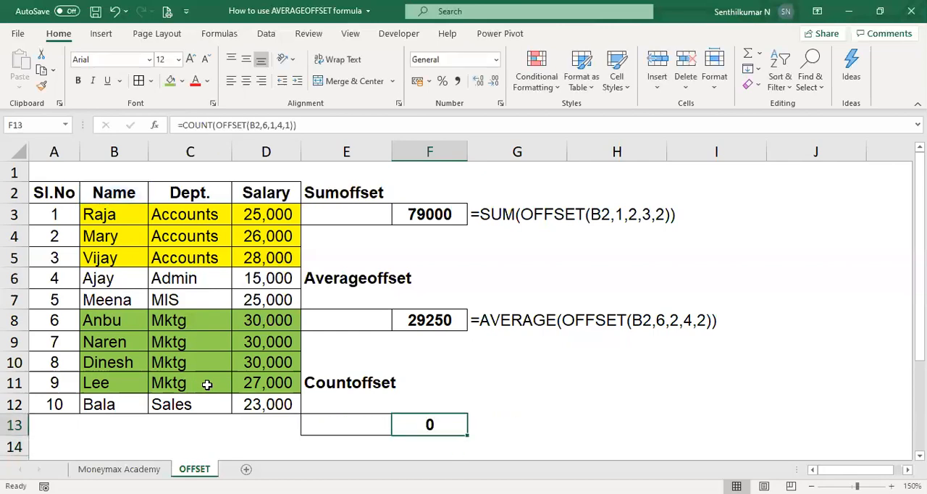
Edit the F13 formula's columns and width arguments to 2, giving =COUNT(OFFSET(B2,6,2,4,2)).
key(F2)
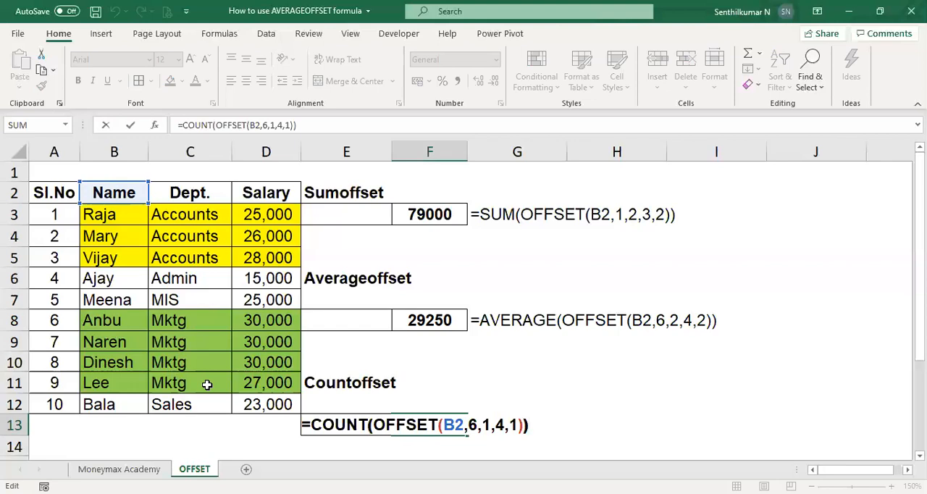
key(Left)
key(Left)
key(Left)
key(Left)
key(Left)
key(Left)
key(BackSpace)
text(2)
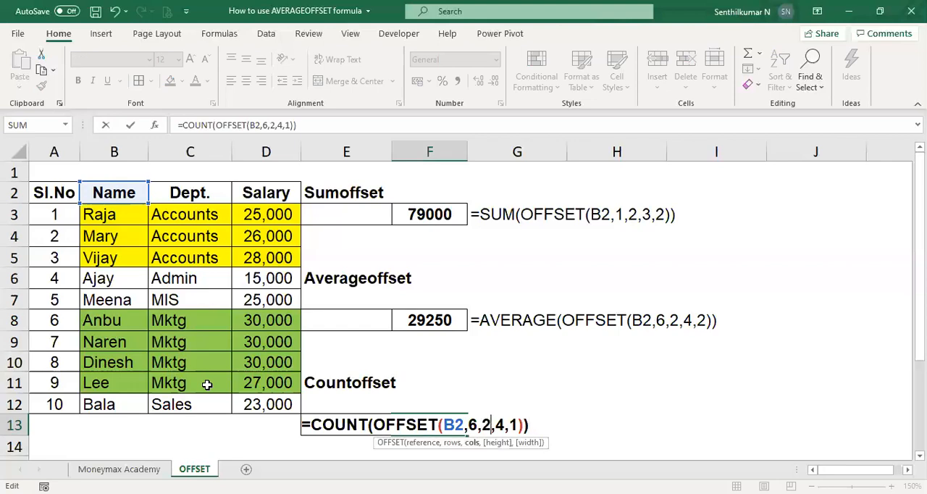
key(Right)
key(Right)
key(Right)
key(Right)
key(BackSpace)
text(2)
key(ctrl+Return)
key(F2)
key(Escape)
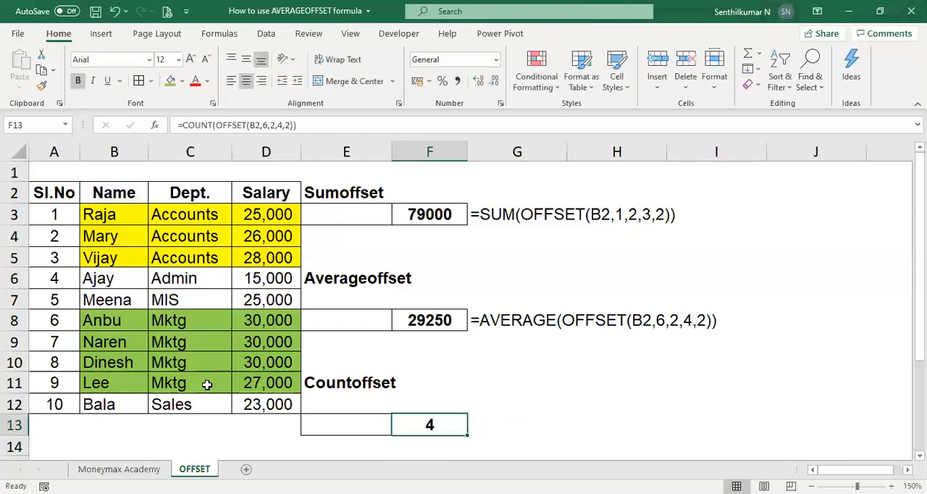
Select the Mktg salaries D8:D11 to check their count against the F13 formula.
click(272, 325)
key(shift+Down)
key(shift+Down)
key(shift+Down)
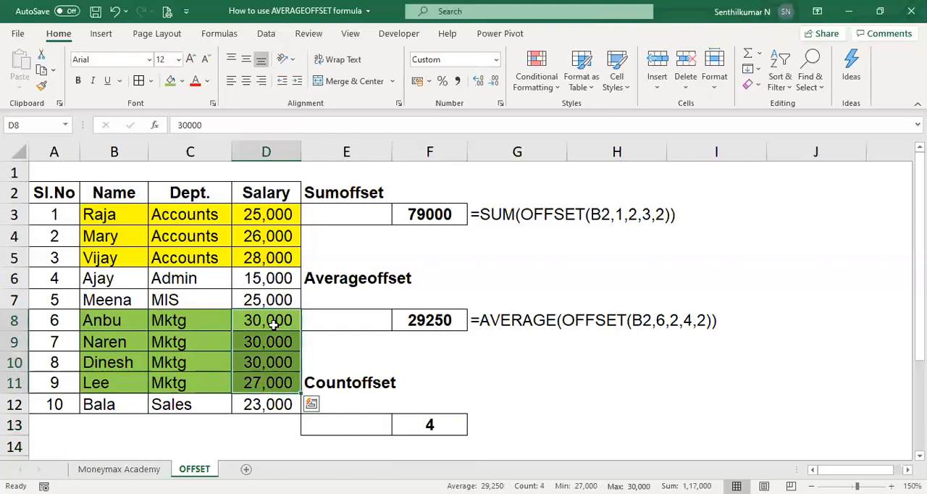
Copy the formula-text cell G8 to G13 so it displays the COUNT formula from F13.
key(Right)
key(Right)
key(Right)
key(ctrl+c)
key(Down)
key(Down)
key(Down)
key(Down)
key(Down)
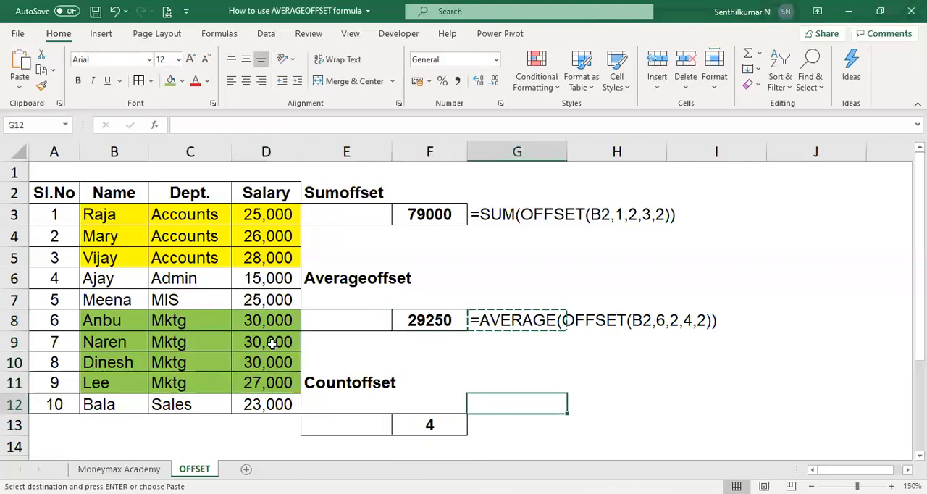
key(ctrl+v)
key(Escape)
key(Up)
key(Up)
key(Up)
key(Up)
key(Up)
key(Up)
key(Up)
key(Up)
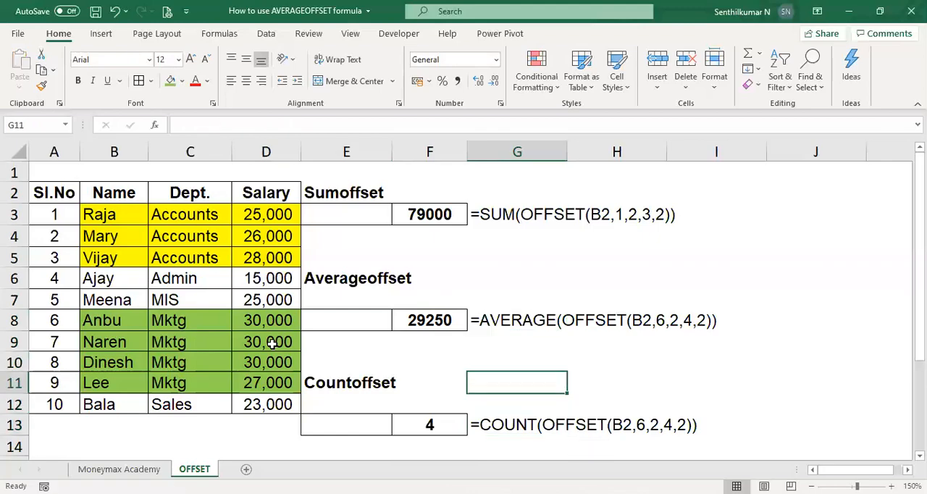
key(Up)
key(Up)
key(Down)
key(Down)
key(Down)
key(Down)
key(Down)
key(Down)
key(Down)
key(Down)
key(Down)
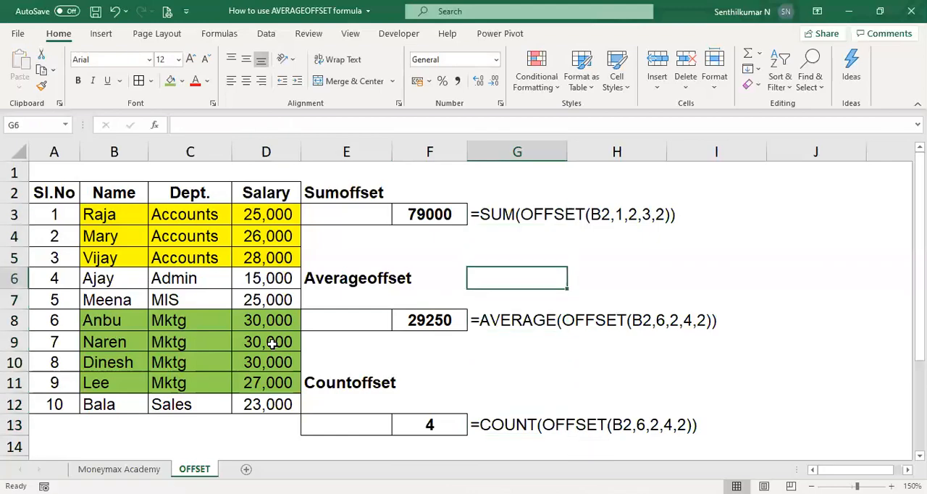
key(Down)
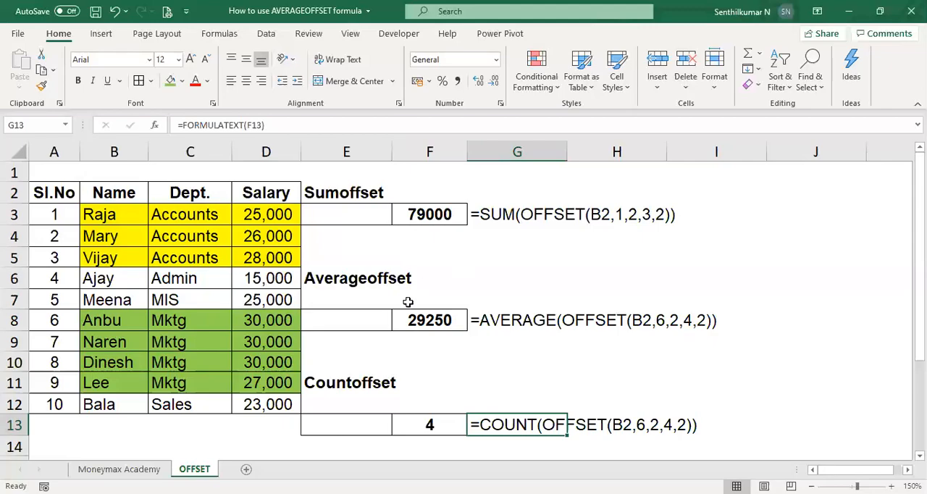
Remove the yellow and green fills from the table body B3:D12.
click(486, 321)
click(142, 251)
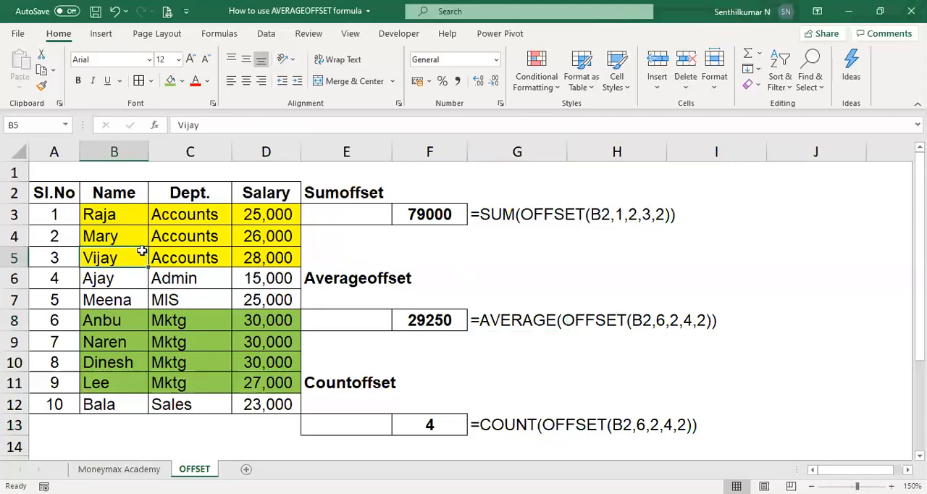
key(Up)
key(Up)
key(Up)
key(Down)
key(shift+Right)
key(shift+Right)
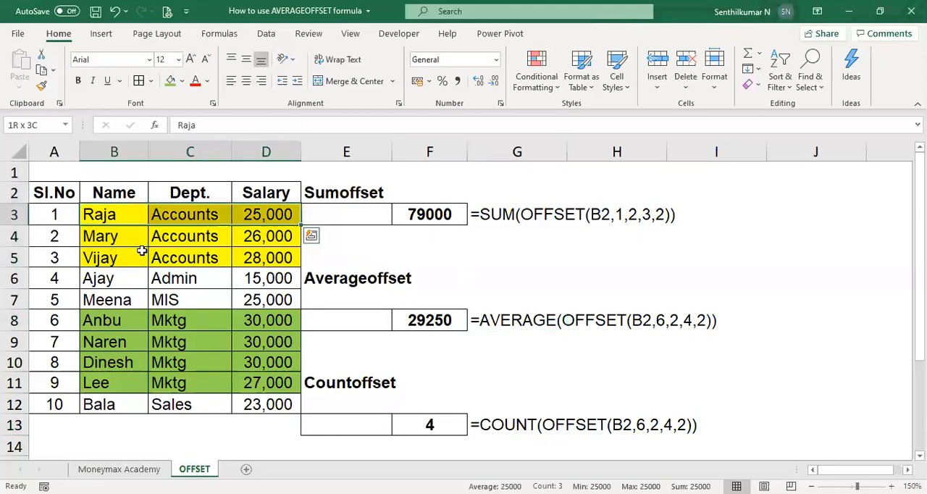
key(shift+Down)
key(shift+Down)
key(shift+Down)
key(shift+Down)
key(shift+Down)
key(shift+Down)
key(shift+Down)
key(shift+Down)
key(shift+Down)
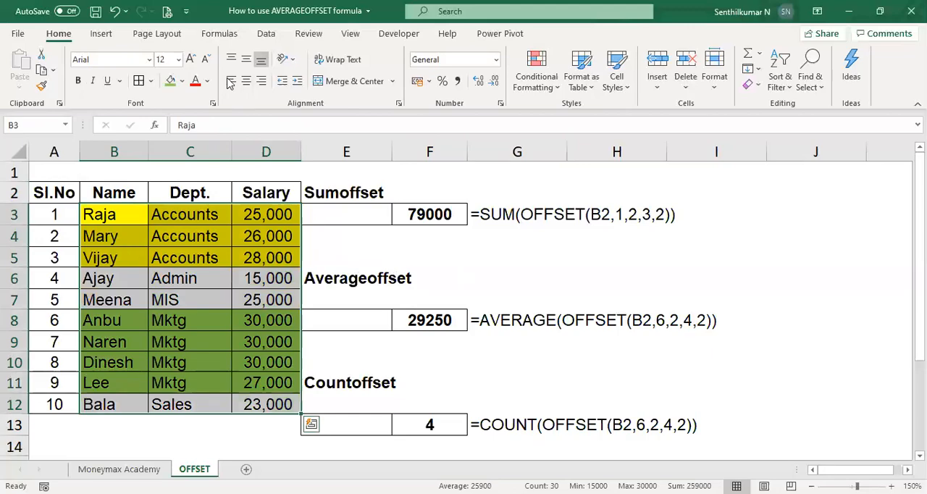
click(183, 82)
click(156, 284)
click(157, 287)
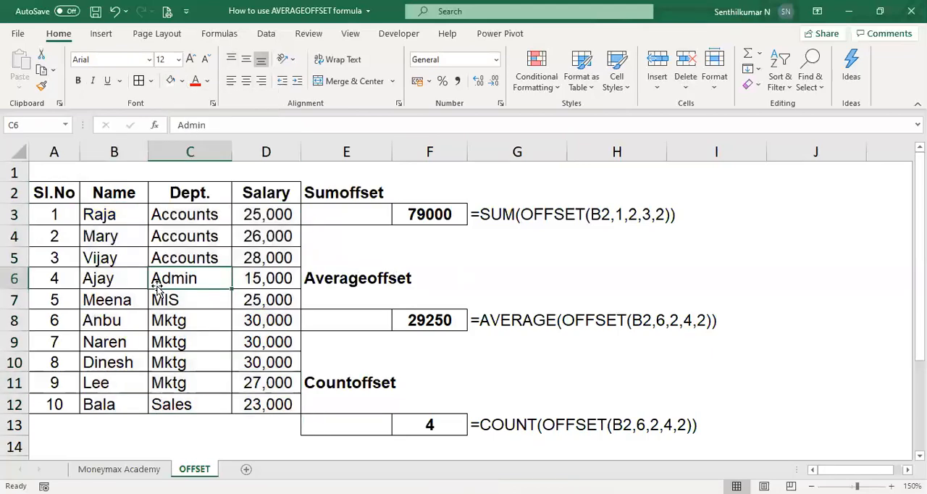
Change the departments in C6 and C7 to Accounts.
key(Up)
key(Up)
key(Up)
key(Down)
key(Down)
key(Down)
text(a)
key(Return)
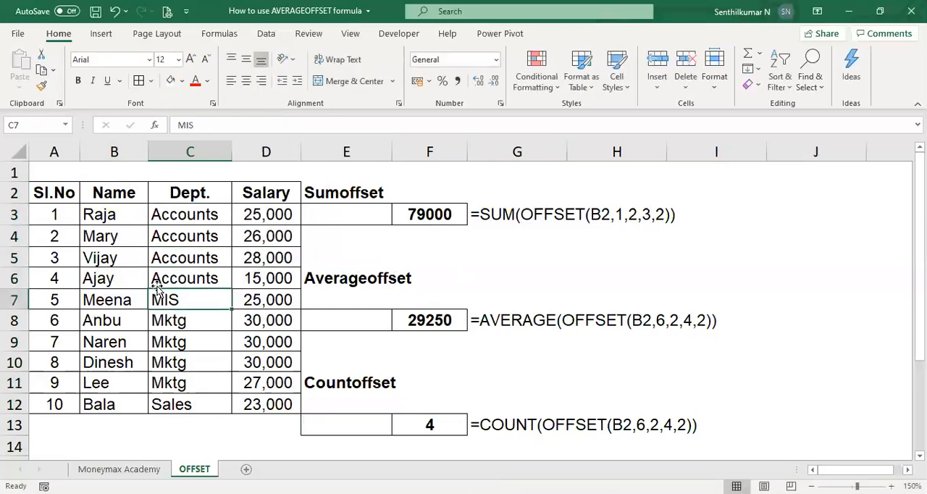
text(a)
key(Return)
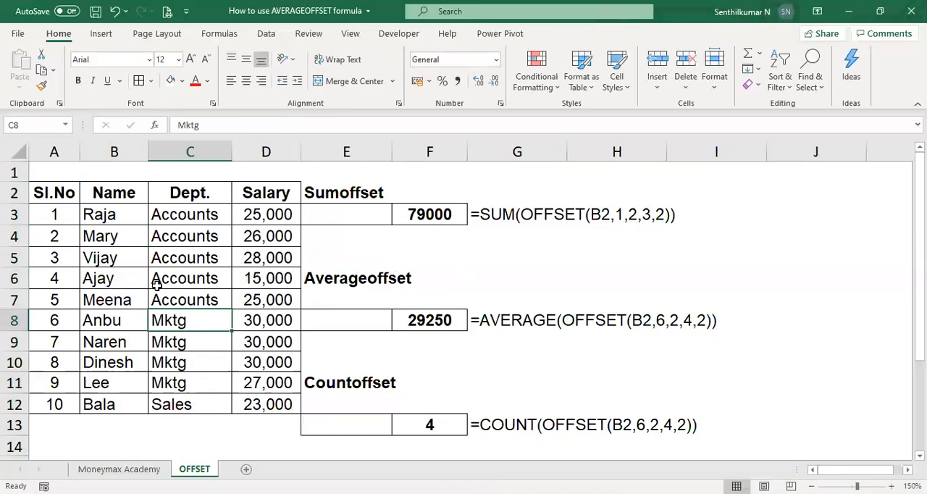
Change the departments in C8:C12 to Accounts.
text(a)
key(Return)
text(a)
key(Return)
text(a)
key(Return)
text(a)
key(Return)
text(a)
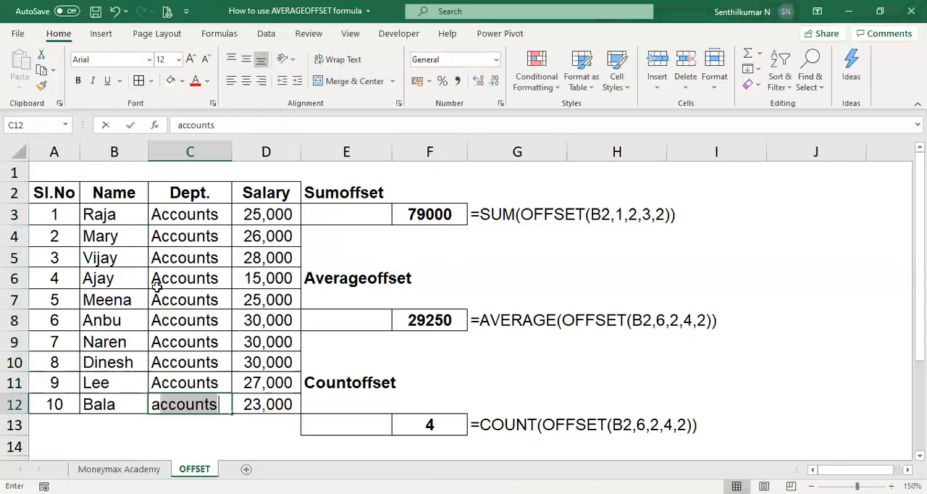
key(Return)
key(Right)
key(Right)
key(Up)
key(Up)
key(Up)
key(Up)
key(Up)
key(Up)
key(Up)
key(Up)
key(Up)
key(Up)
key(Up)
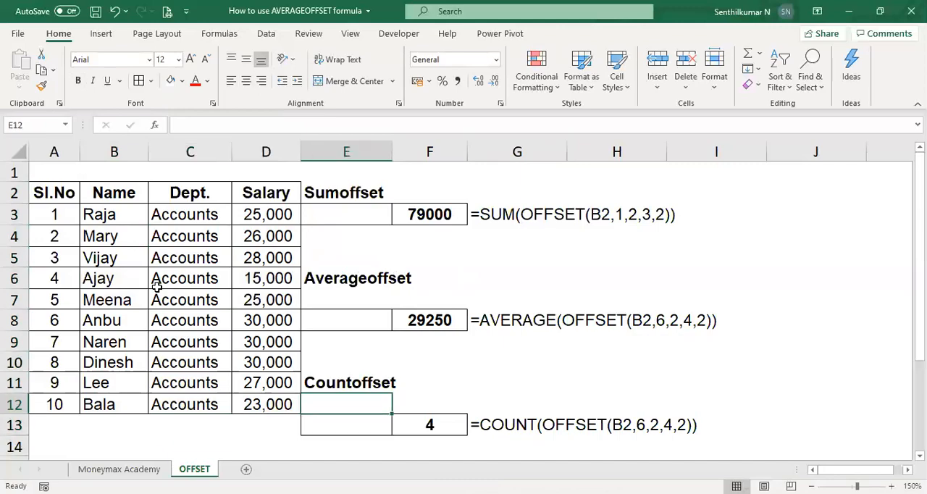
key(Down)
key(Right)
key(Right)
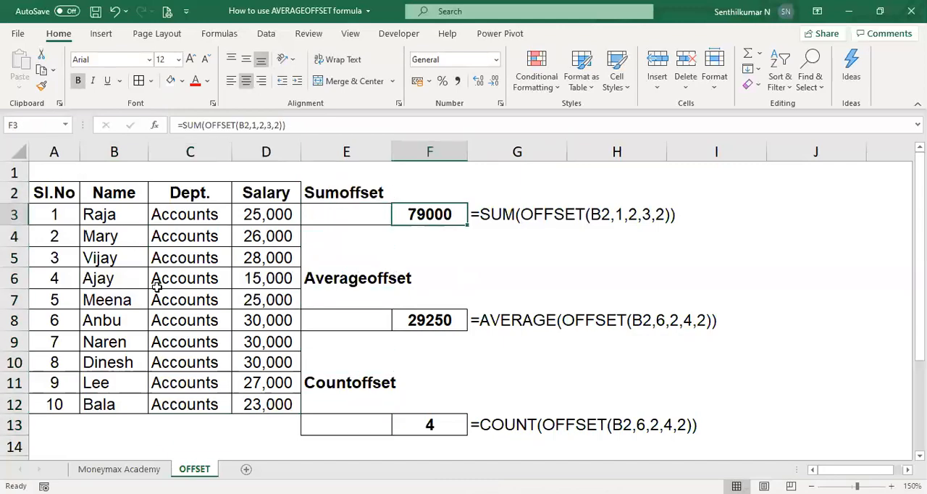
Change the department in C9 to sales and in C10 to mktg.
key(Left)
key(Left)
key(Left)
key(Left)
key(Right)
key(Left)
key(Down)
key(Down)
key(Down)
key(Down)
key(Down)
key(Down)
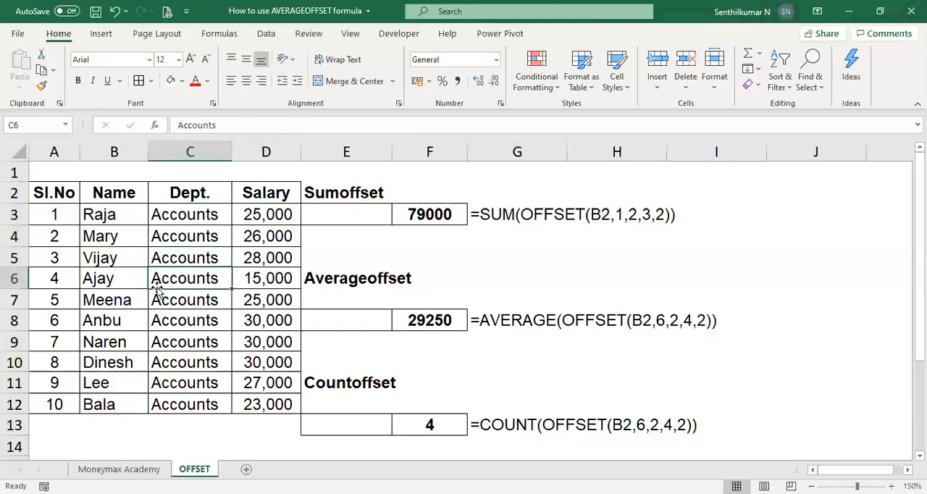
text(ss)
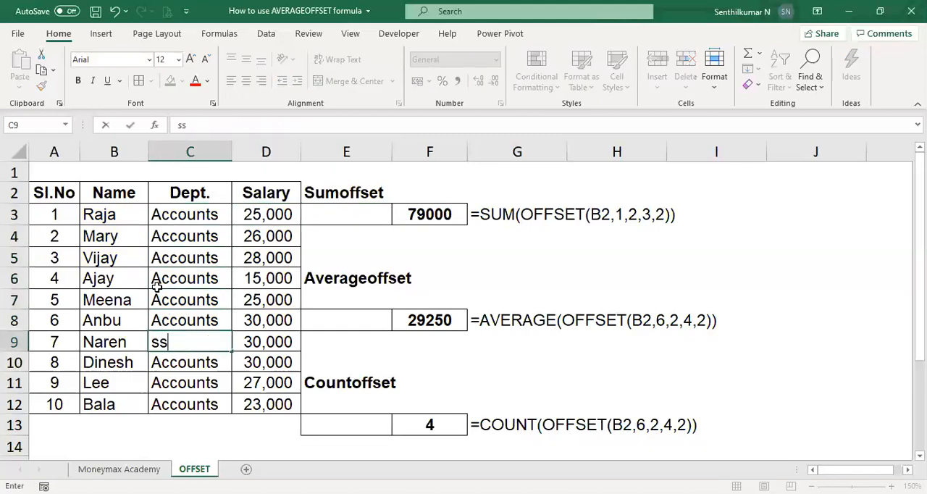
key(BackSpace)
text(ales)
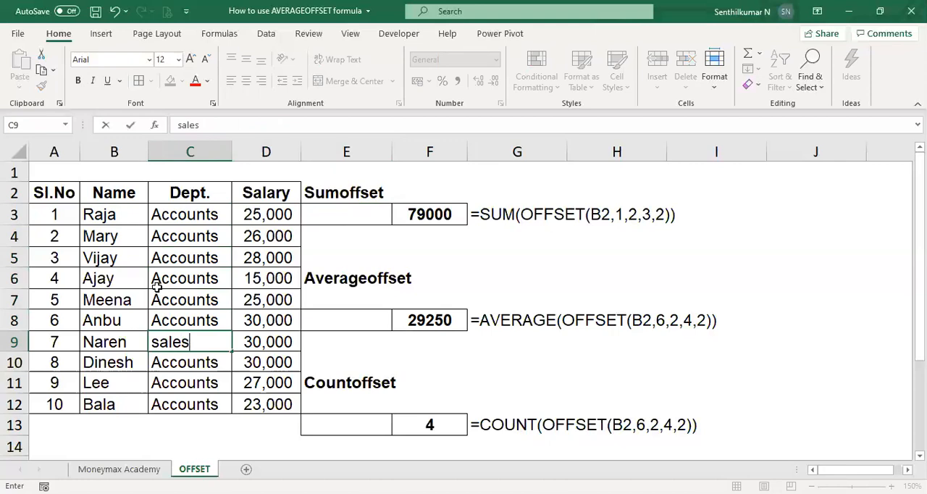
key(Return)
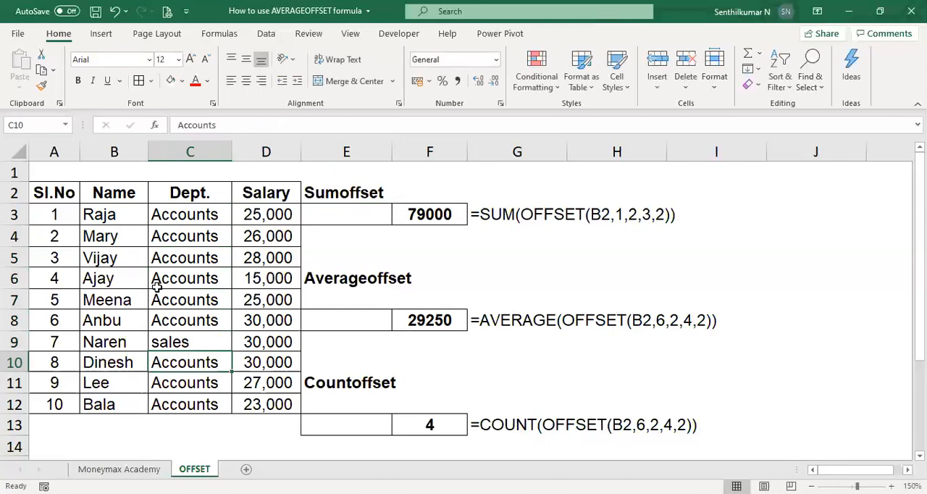
text(mktg)
key(Return)
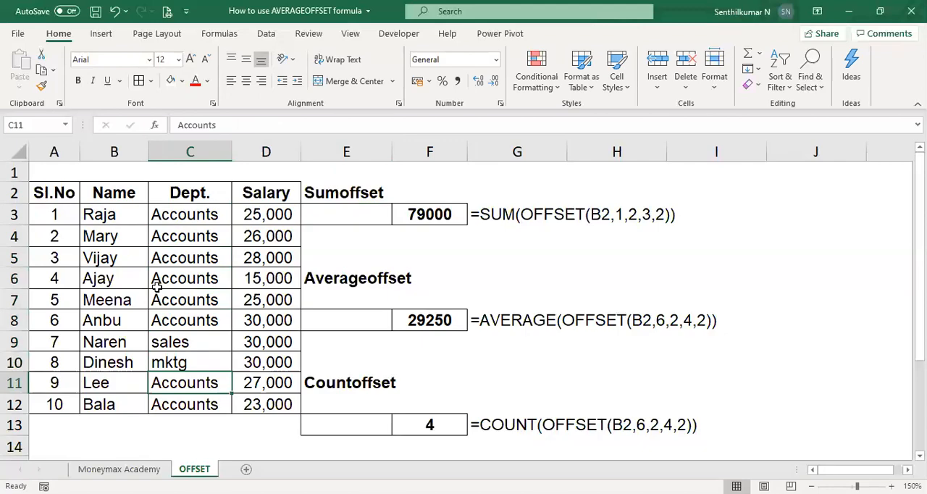
Change the department in C11 to MIS and in C12 to admin.
text(MIS)
key(Return)
text(am)
key(BackSpace)
text(dmin)
key(Tab)
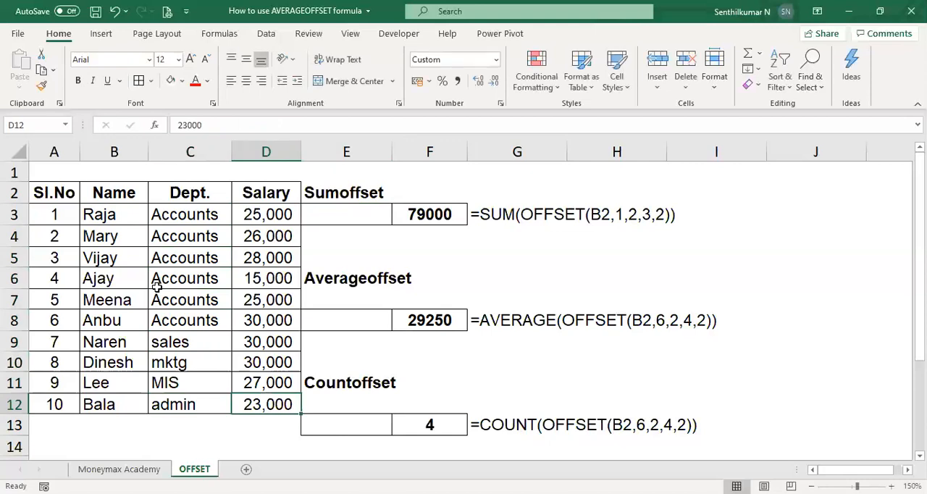
Select the Accounts salaries D3:D8 to check their sum.
key(Up)
key(Up)
key(Up)
key(Up)
key(Up)
key(Up)
key(Up)
key(Up)
key(Up)
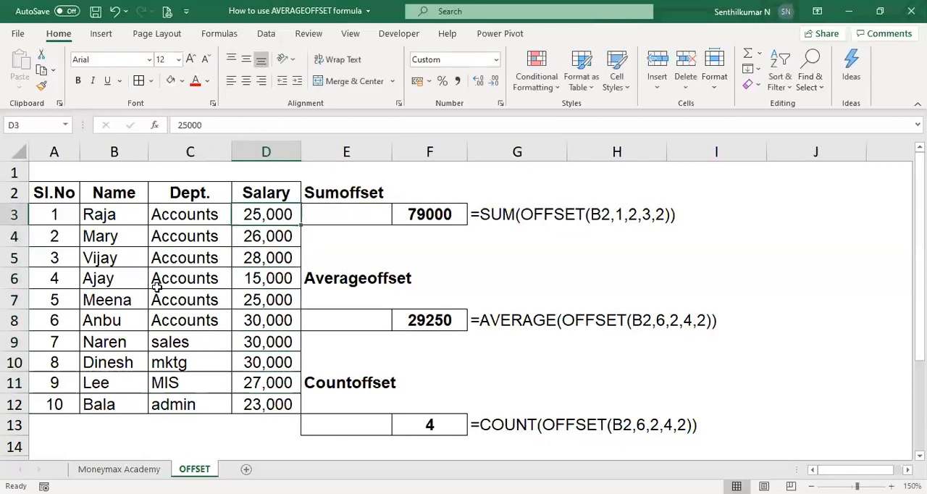
key(shift+Down)
key(shift+Down)
key(shift+Down)
key(shift+Down)
key(shift+Down)
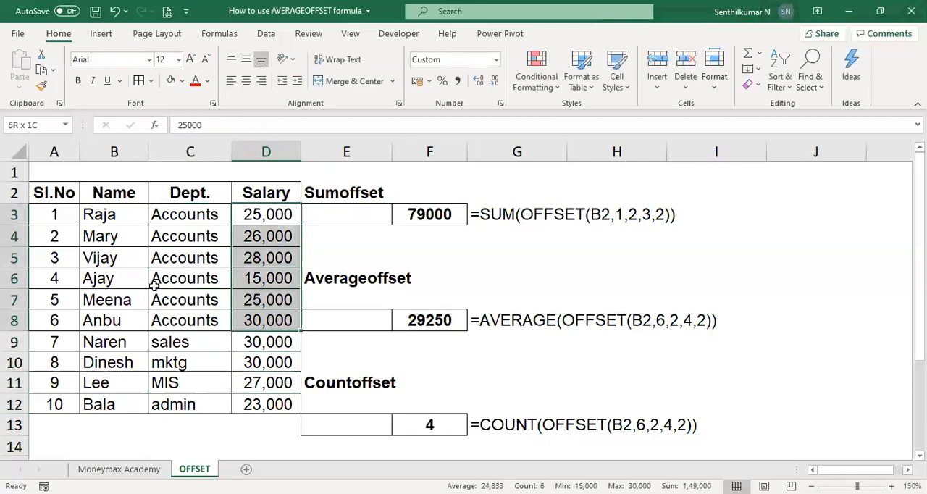
Start a new SUM formula in F3, replacing the existing Sumoffset formula.
key(Right)
key(Right)
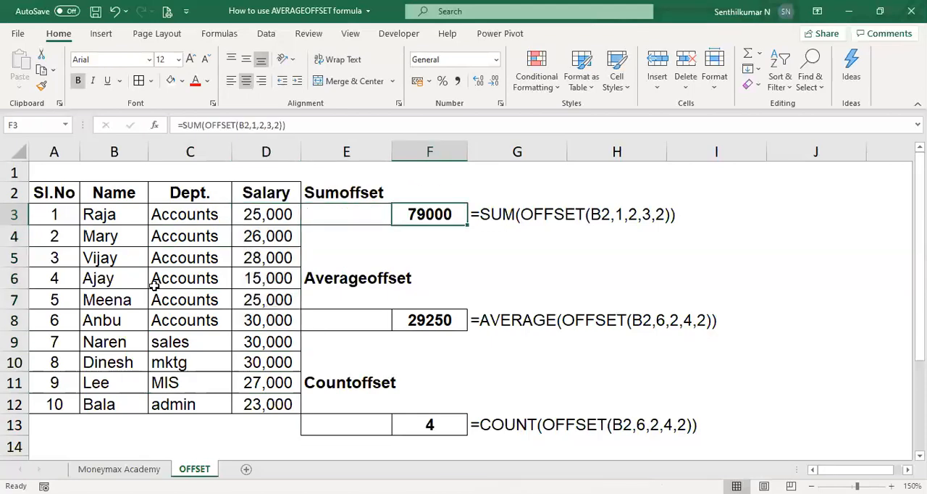
text(=)
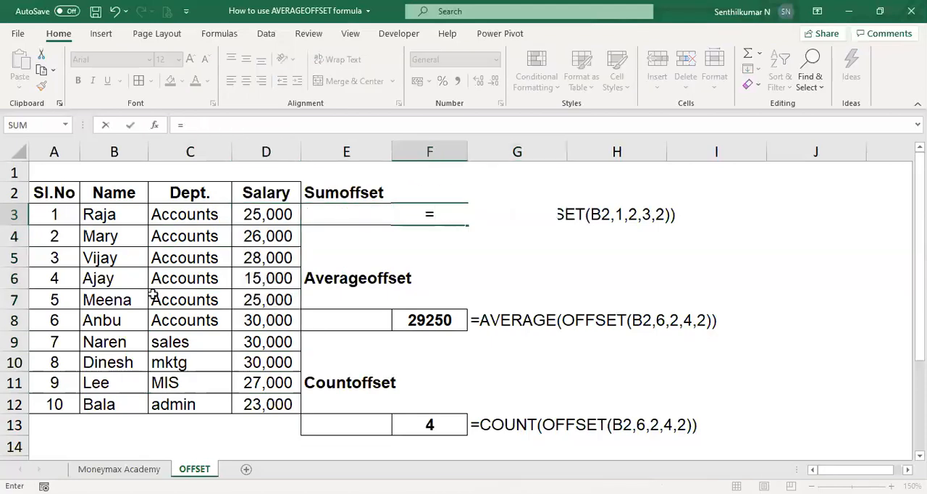
text(sum)
key(Tab)
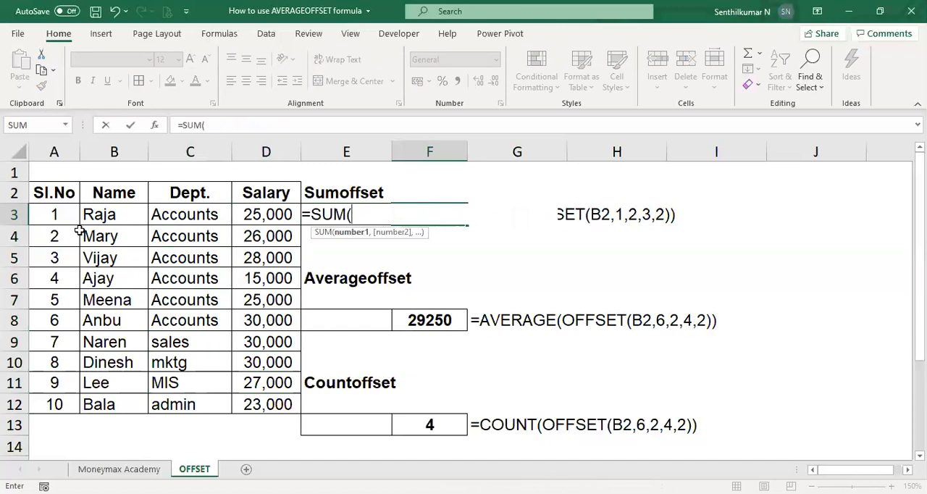
click(125, 194)
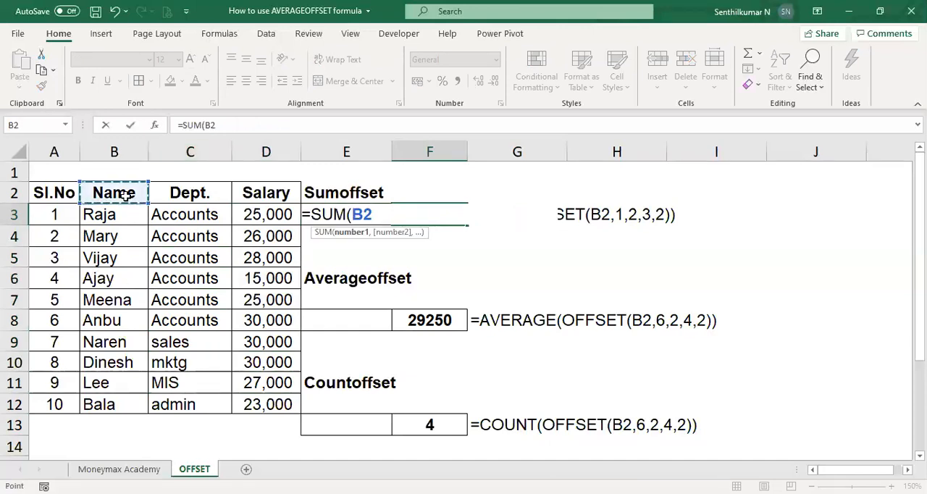
text(,1,)
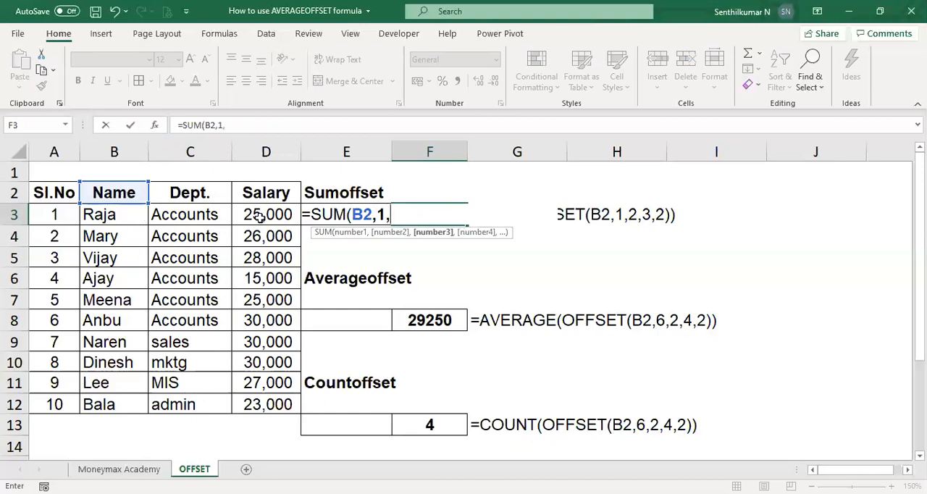
text(2,)
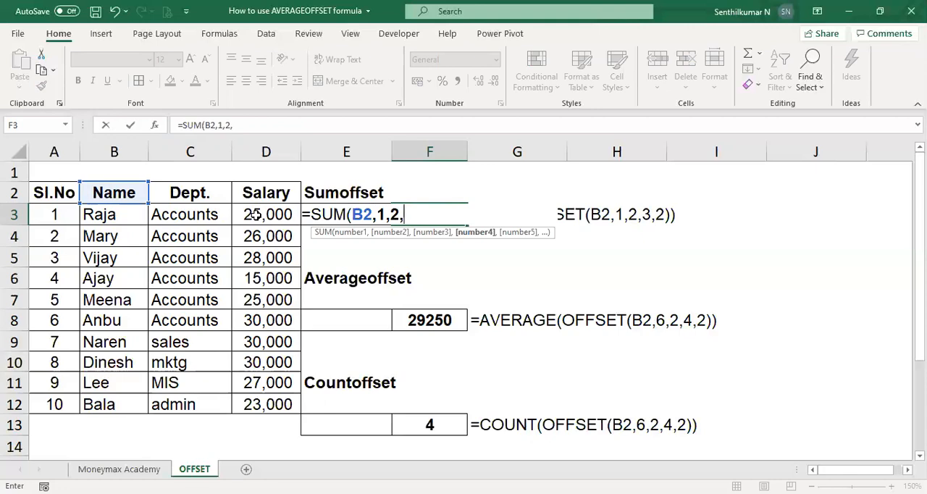
key(BackSpace)
key(BackSpace)
key(BackSpace)
key(BackSpace)
key(BackSpace)
key(BackSpace)
key(BackSpace)
Nest OFFSET inside the F3 SUM formula, with the Name header B2 as reference and 1 row.
text(offset)
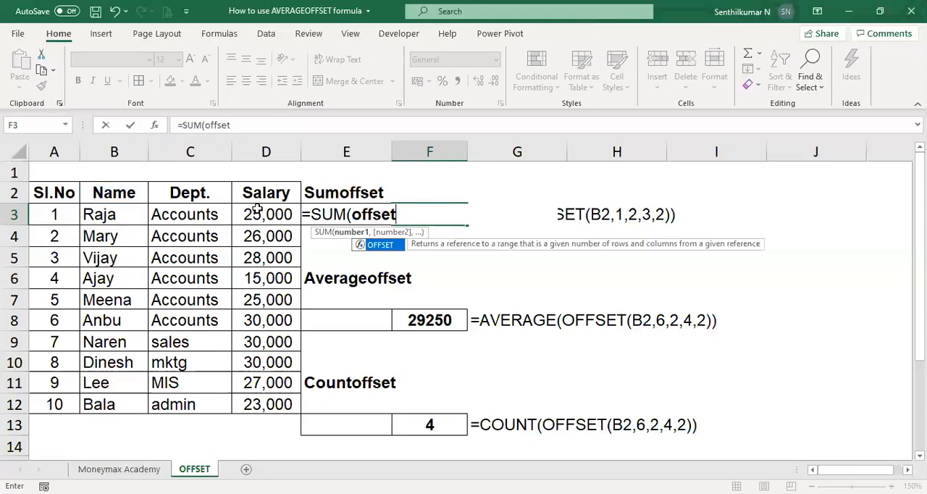
key(Tab)
click(130, 187)
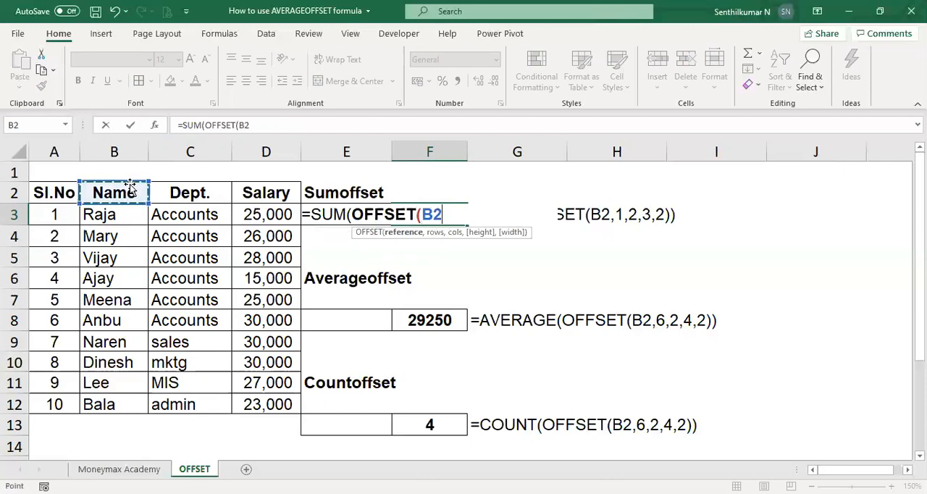
text(,)
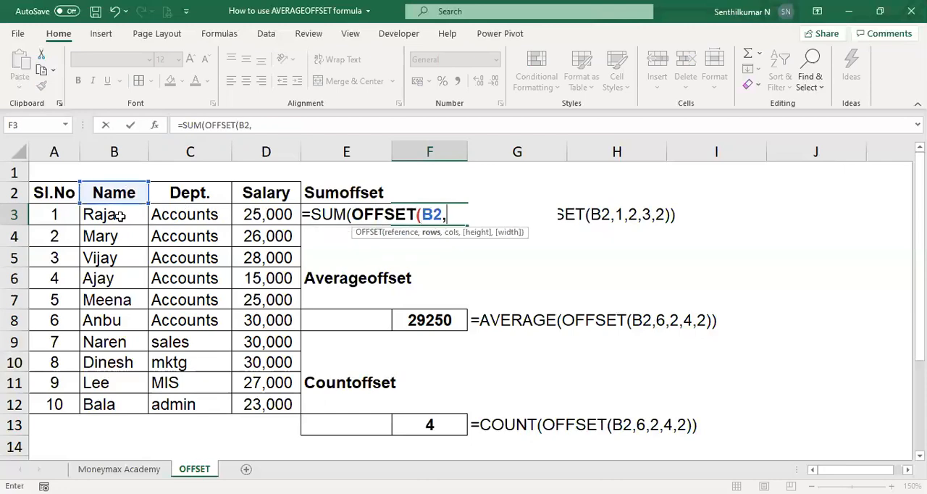
text(1,)
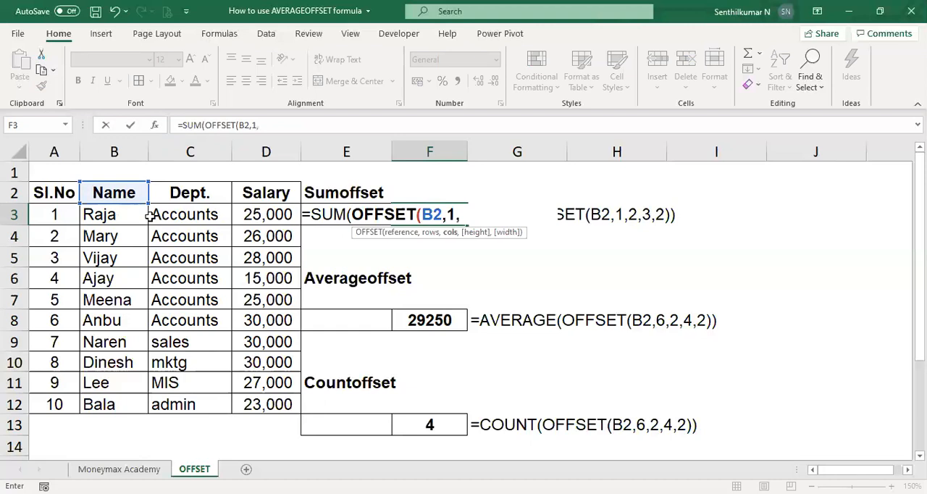
text(2,)
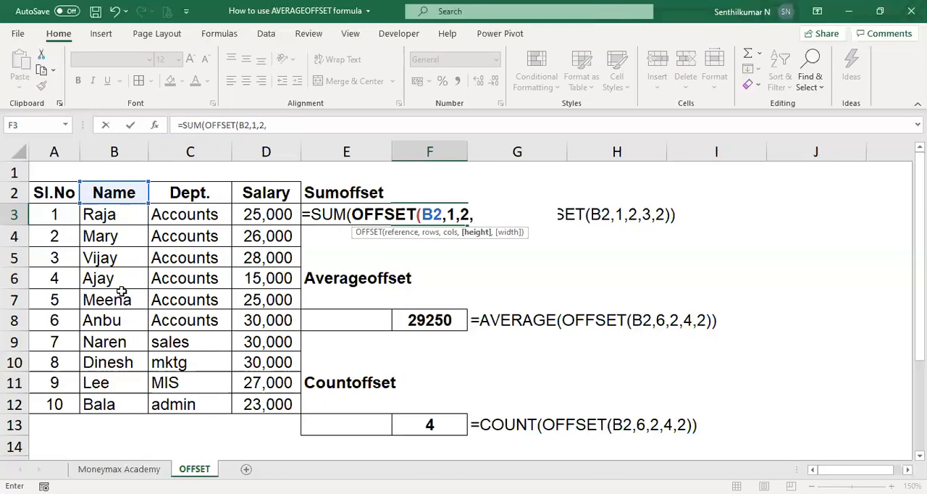
Complete the F3 formula with columns 2, height 6 and width 2 as =SUM(OFFSET(B2,1,2,6,2)).
text(6,)
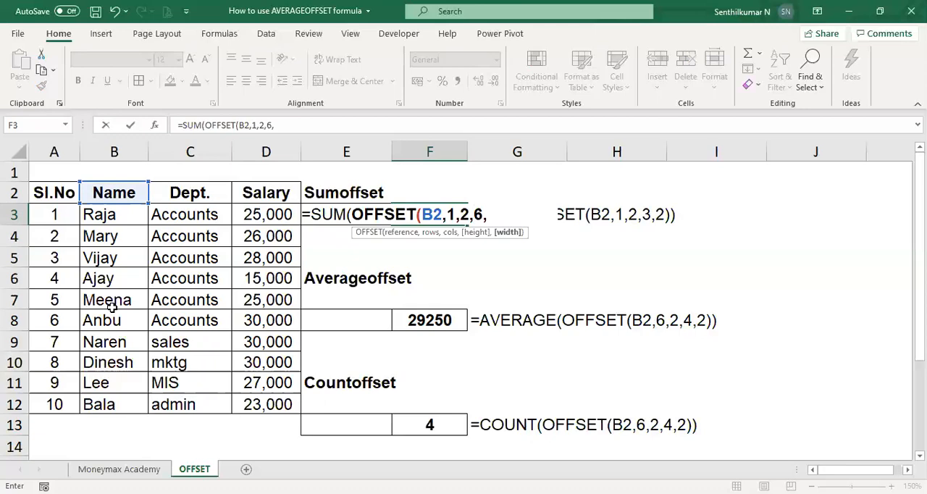
text(2))
key(Return)
key(Up)
key(F2)
key(Escape)
Fill the names, departments and salaries of the Accounts rows B3:D8 with light red.
key(Left)
key(Left)
key(shift+Down)
key(shift+Down)
key(shift+Down)
key(shift+Down)
key(shift+Down)
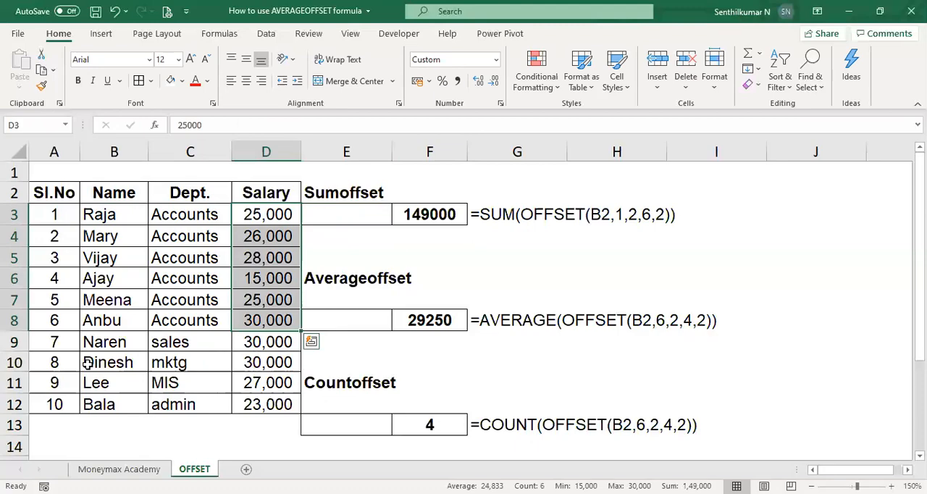
click(182, 82)
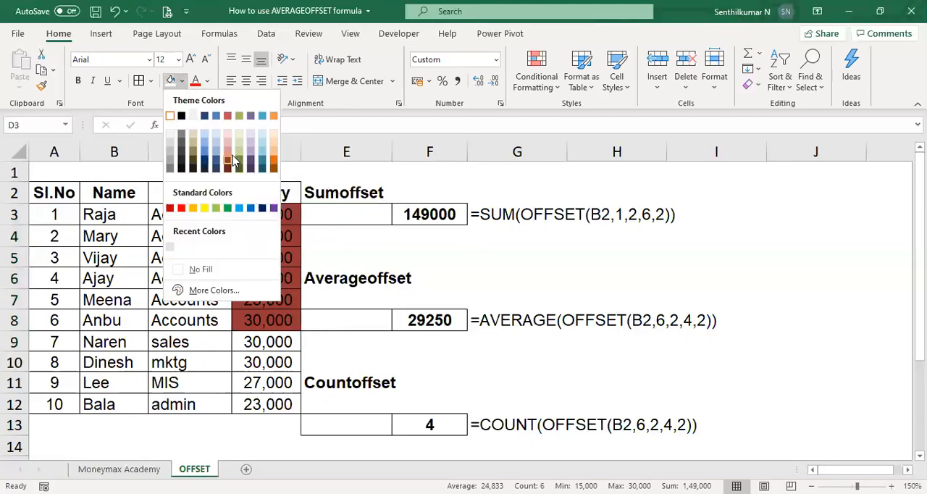
key(shift+Left)
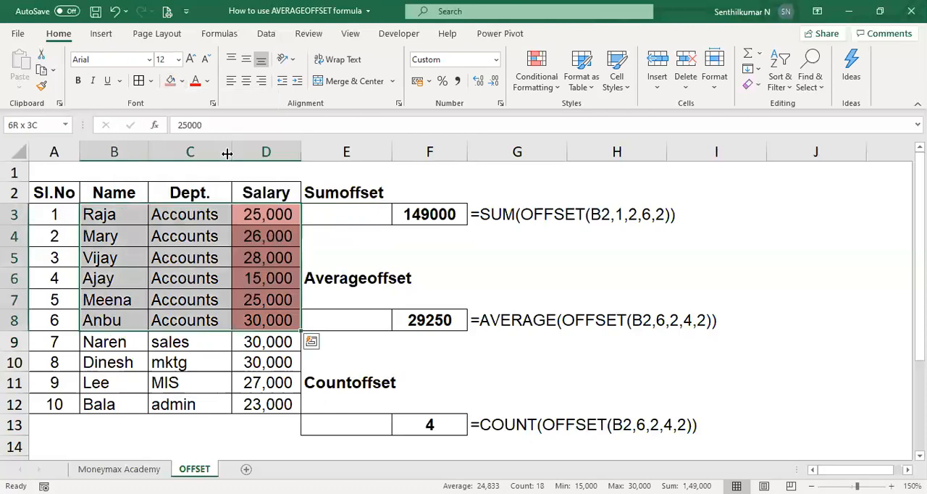
click(175, 86)
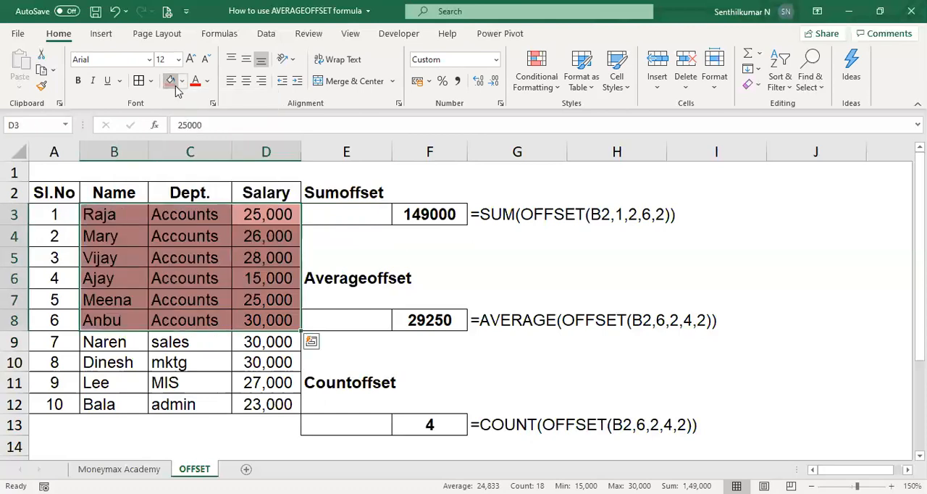
click(449, 221)
key(Down)
key(Down)
key(Down)
key(Down)
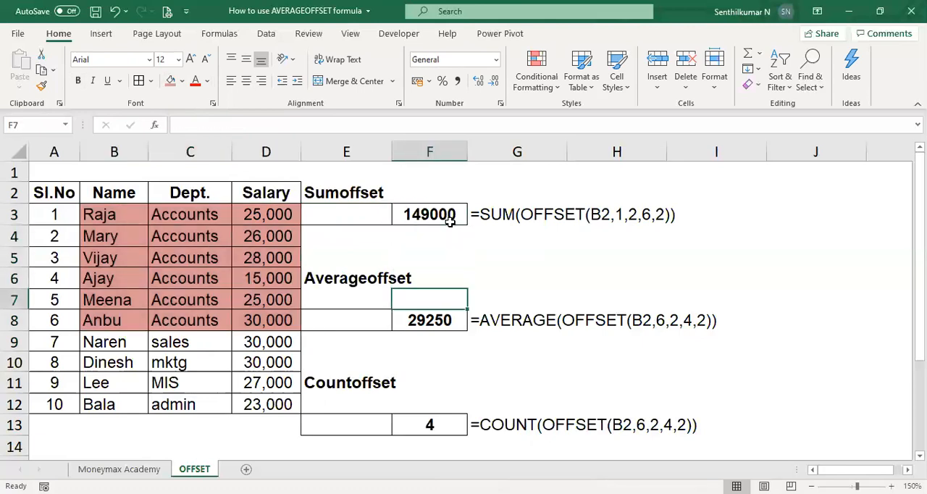
key(Left)
key(Down)
key(Down)
key(Down)
key(Down)
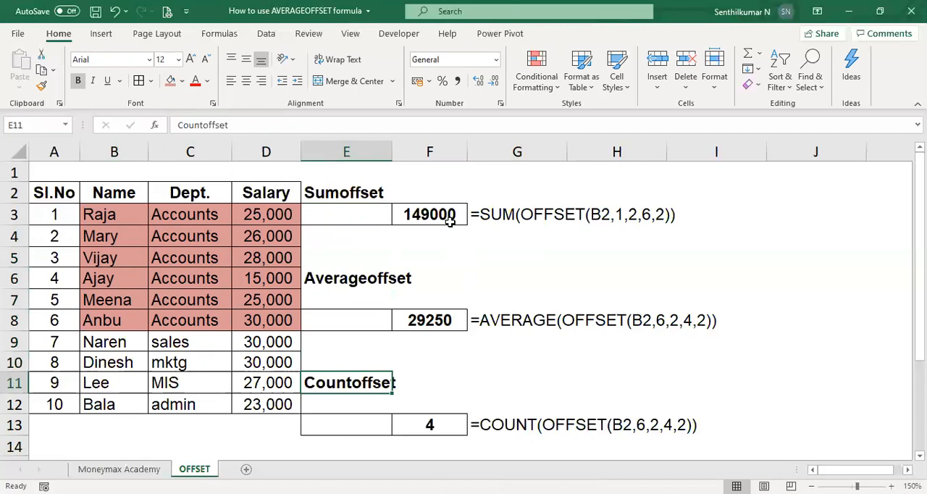
key(Right)
key(Right)
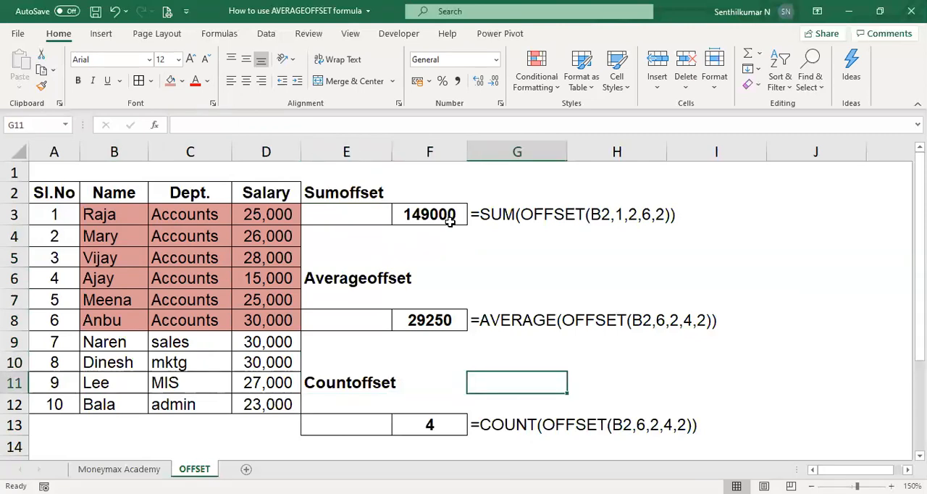
Copy the F3 SUM formula with its relative B2 reference into F8 and F13.
key(Up)
key(Up)
key(Up)
key(Up)
key(Up)
key(Up)
key(Up)
key(Up)
key(Left)
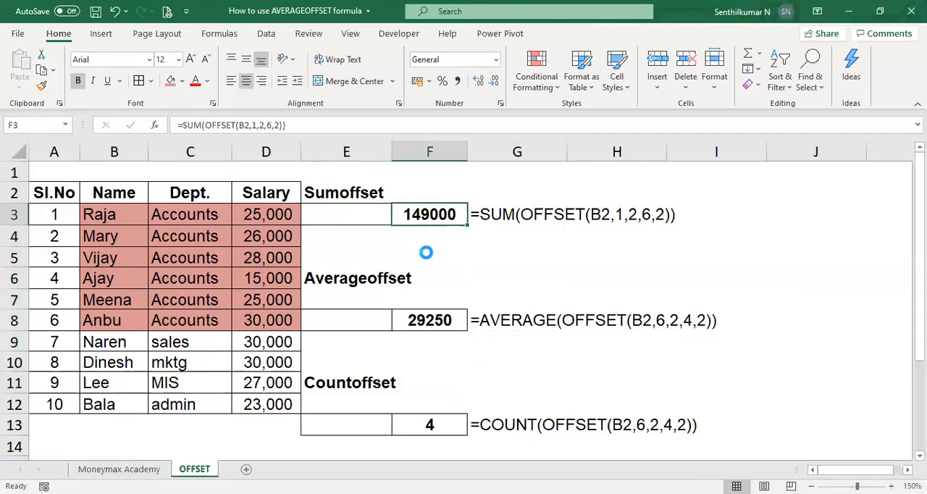
key(ctrl+c)
key(Down)
key(Down)
key(Down)
key(Down)
key(Down)
key(ctrl+v)
key(Down)
key(Down)
key(Down)
key(Down)
key(Down)
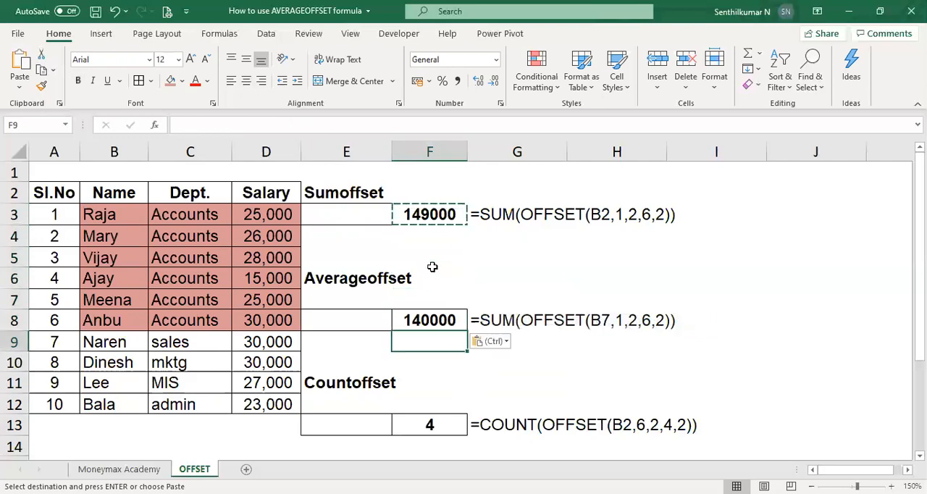
key(ctrl+v)
key(Escape)
Inspect the OFFSET reference in the copied formula in F8.
key(Up)
key(Up)
key(Up)
key(Up)
key(Up)
key(F2)
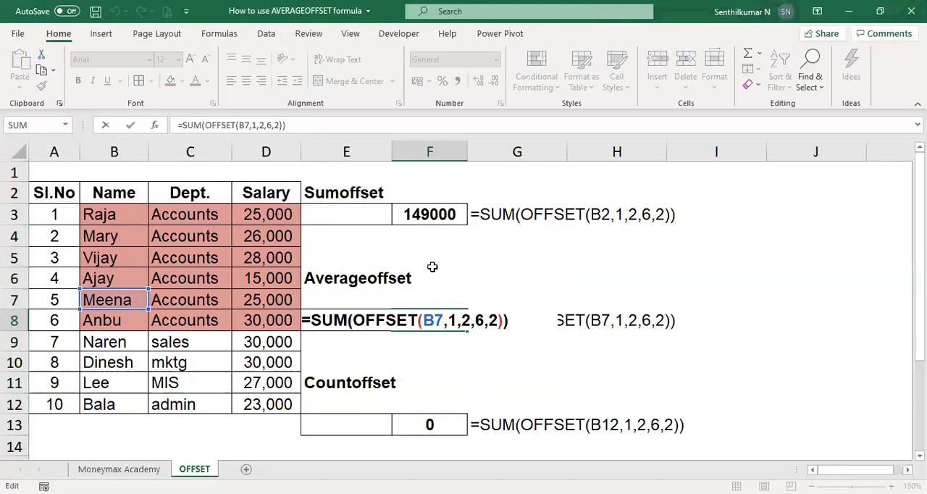
Make the OFFSET reference in the F3 formula absolute as $B$2.
click(438, 214)
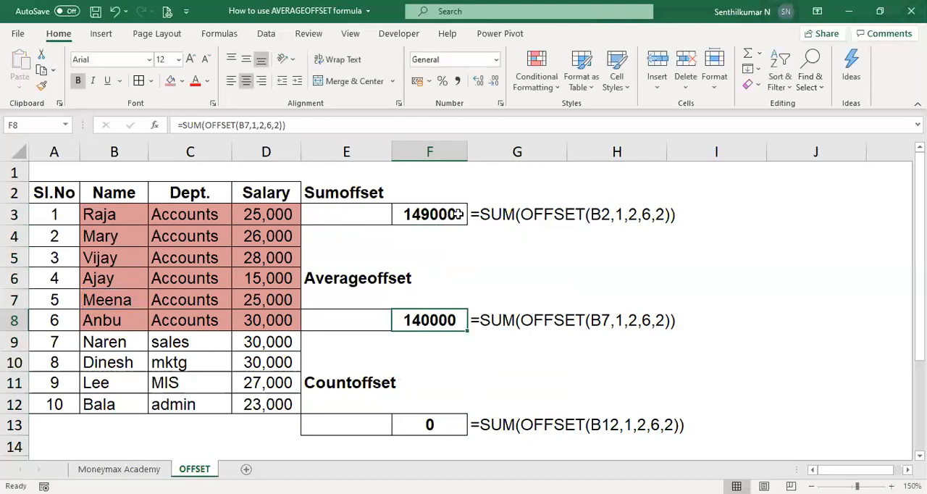
key(F2)
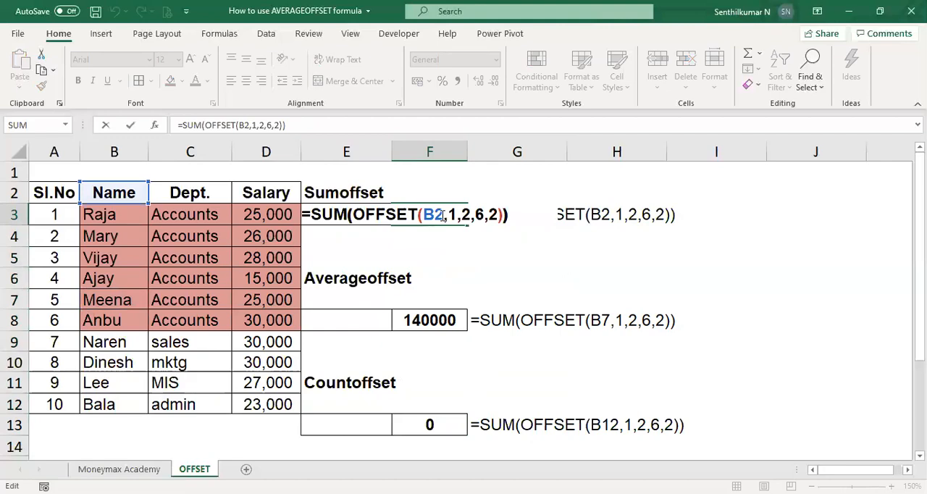
double_click(444, 215)
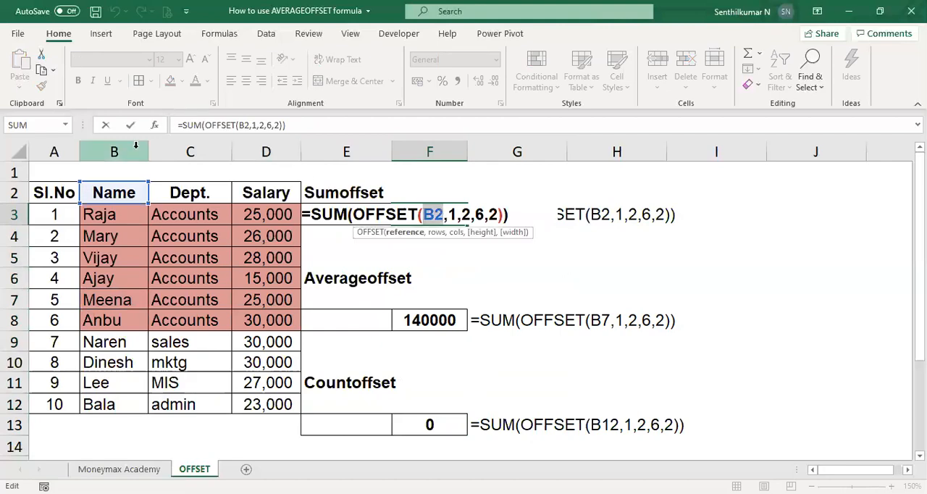
key(F4)
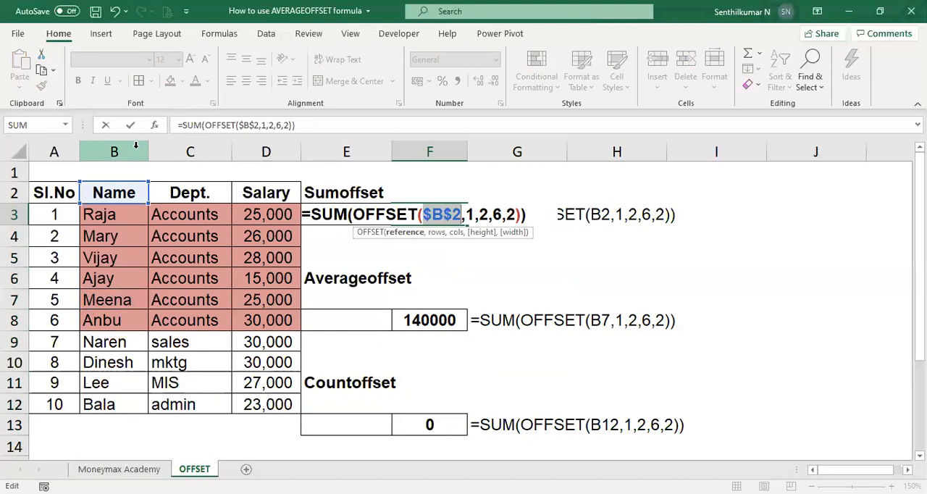
key(Return)
Copy the F3 formula with the absolute $B$2 reference into F8 and F13, replacing their contents.
key(Up)
key(ctrl+c)
key(Down)
key(Down)
key(Down)
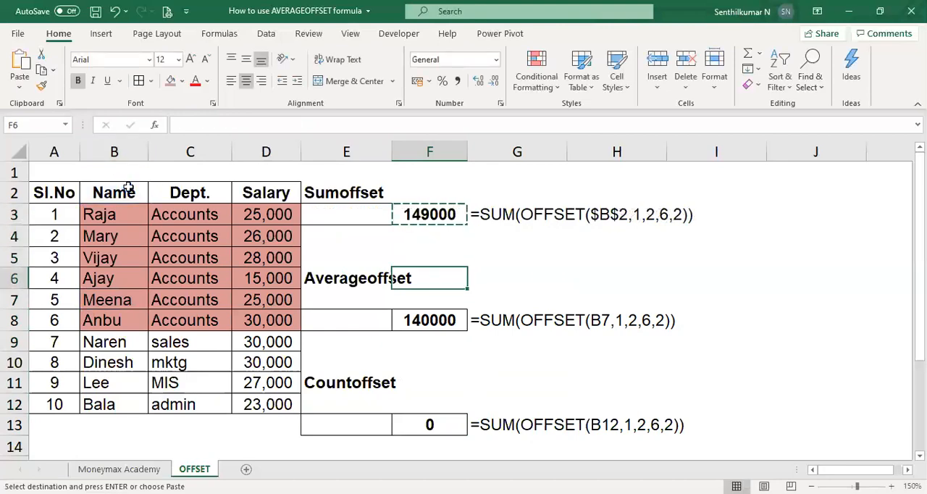
key(Down)
key(Down)
key(ctrl+v)
key(Down)
key(Down)
key(Down)
key(Down)
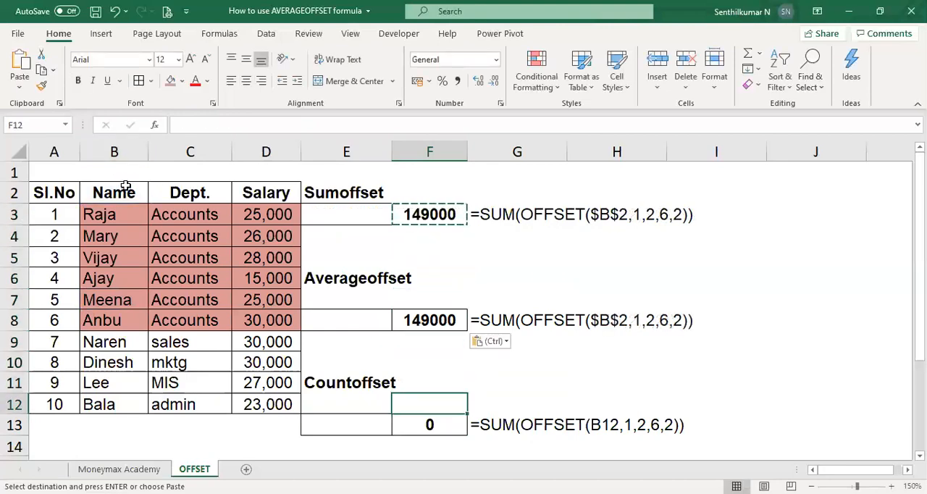
Replace SUM with AVERAGE in F8 so the formula reads =AVERAGE(OFFSET($B$2,1,2,6,2)).
key(Down)
key(ctrl+v)
key(Escape)
key(Up)
key(Up)
key(Up)
key(Up)
key(Up)
key(Up)
key(Down)
key(F2)
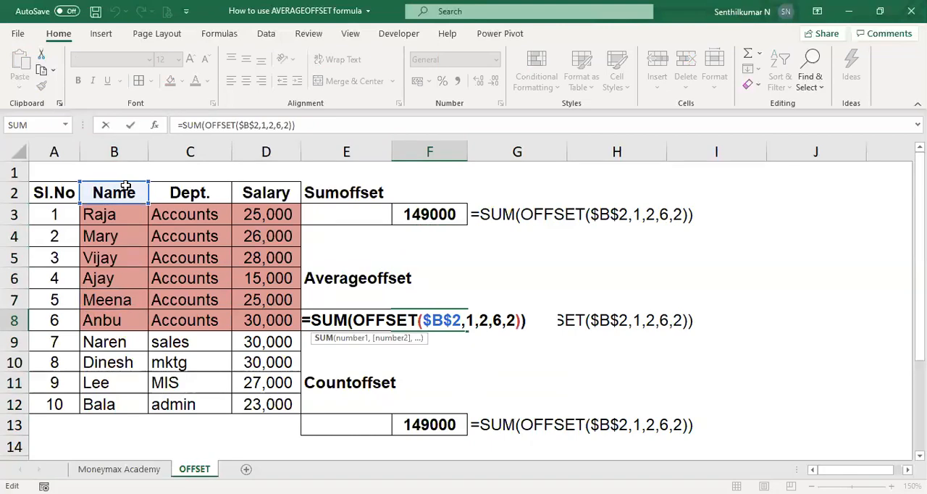
key(BackSpace)
key(BackSpace)
key(BackSpace)
text(AVERAGE)
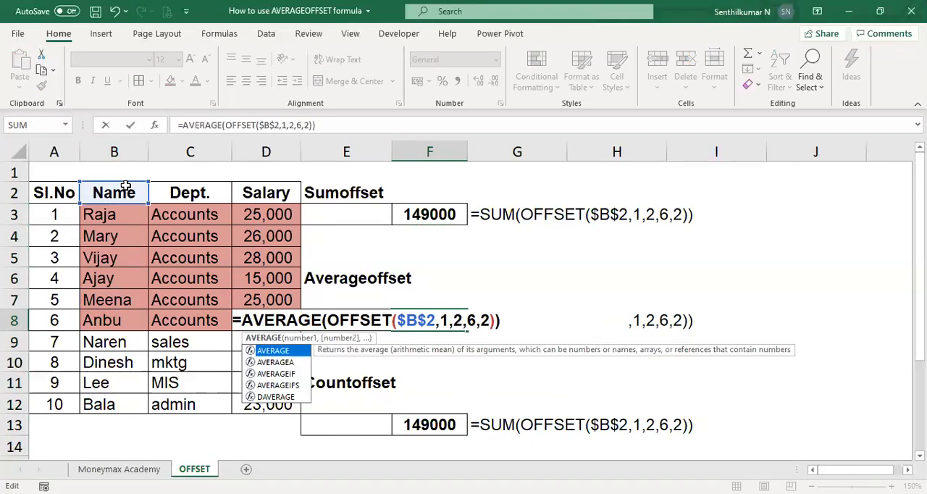
key(Return)
Replace SUM with COUNT in F13 so the formula reads =COUNT(OFFSET($B$2,1,2,6,2)).
key(Down)
key(Down)
key(Down)
key(Down)
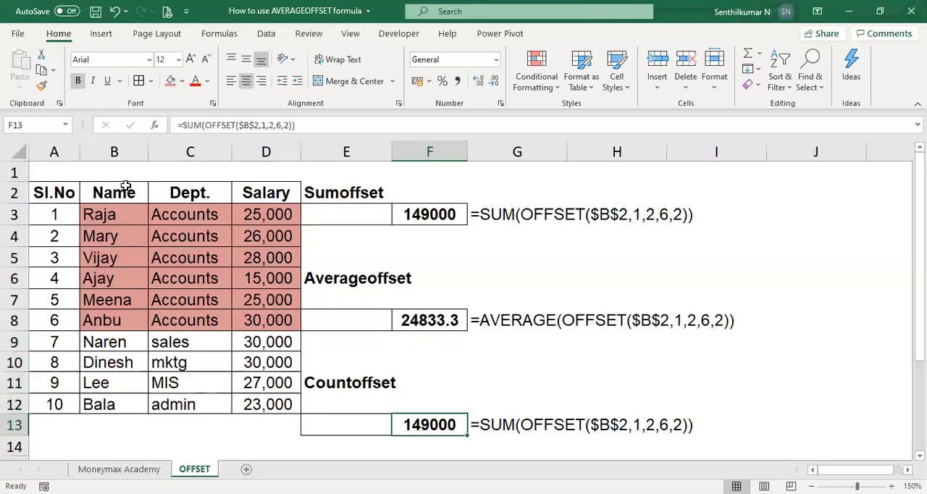
key(F2)
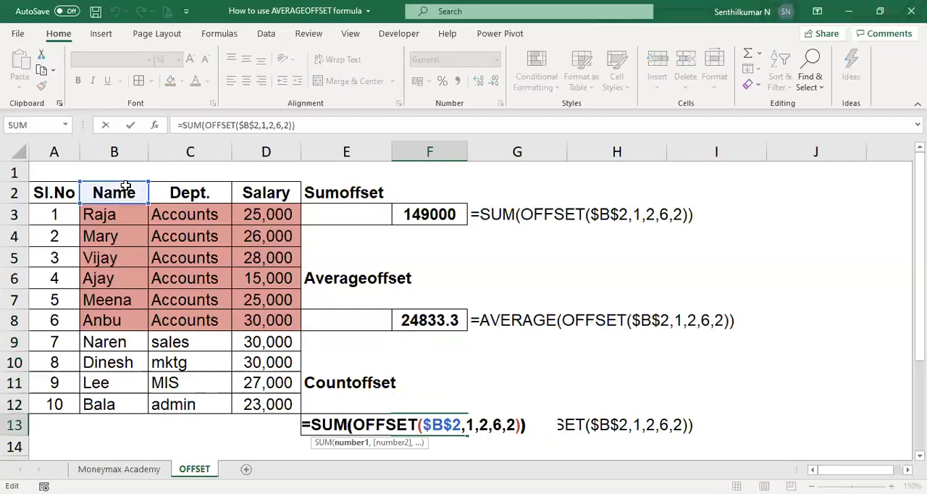
key(BackSpace)
key(BackSpace)
key(BackSpace)
text(COUNT)
key(Return)
key(Up)
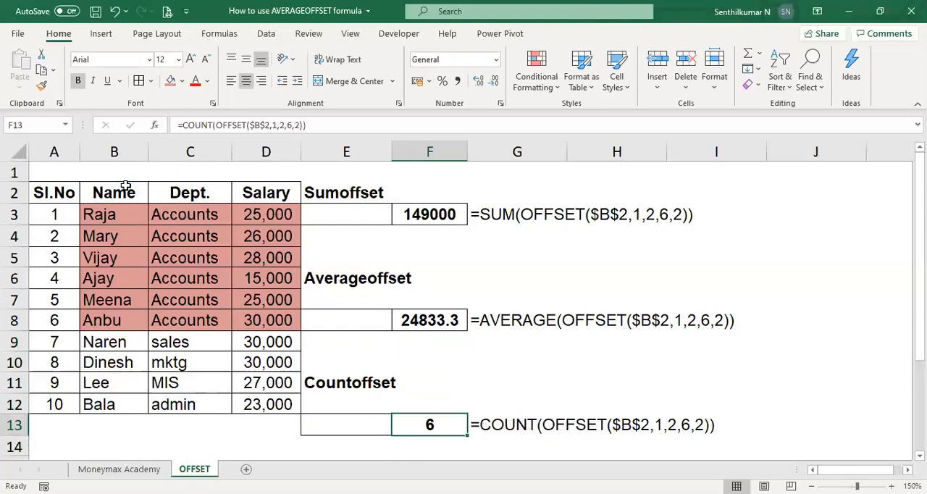
click(570, 254)
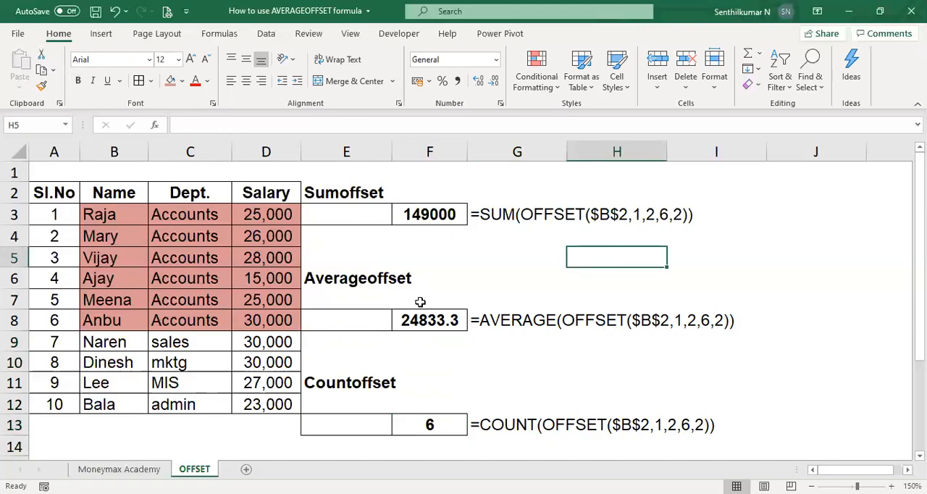
click(458, 398)
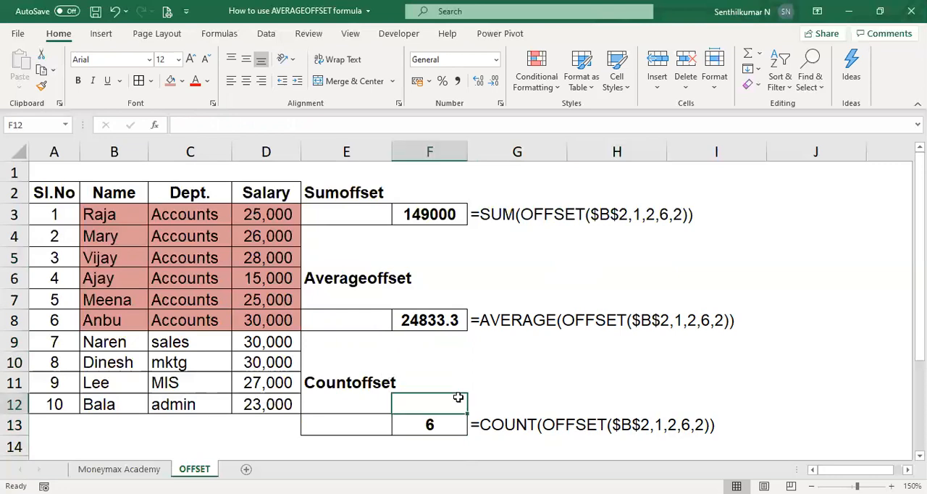